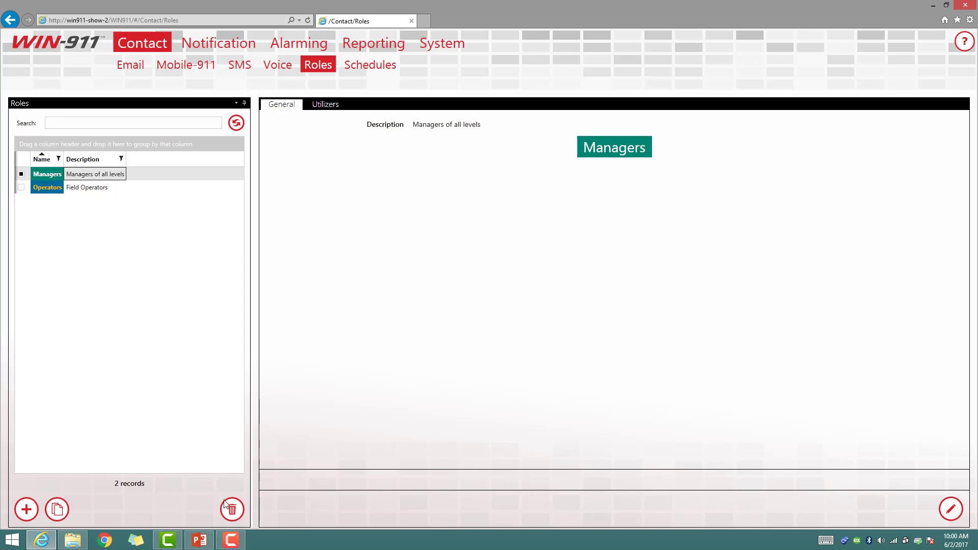
Create and save a contact role named Engineers with the description "Field Engineers" and a red background color
click(26, 509)
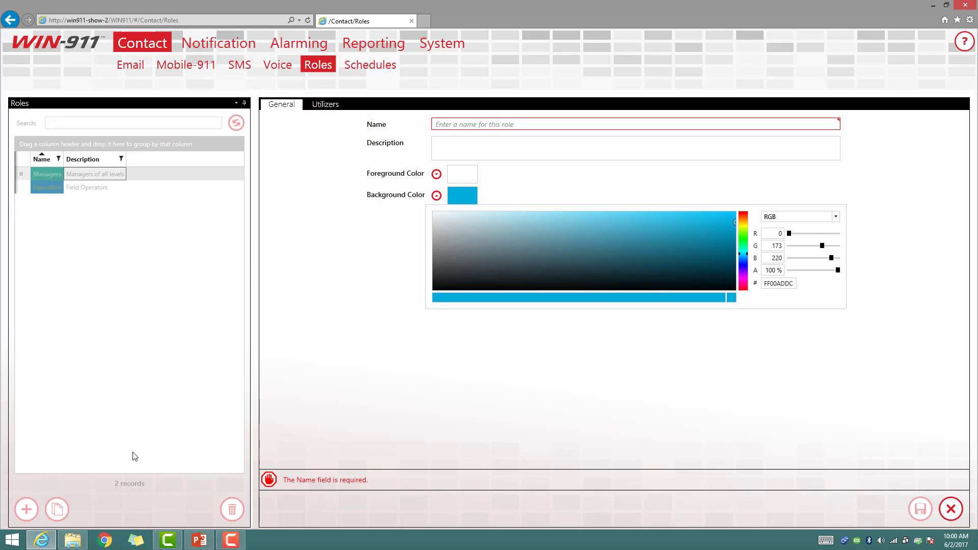
click(479, 126)
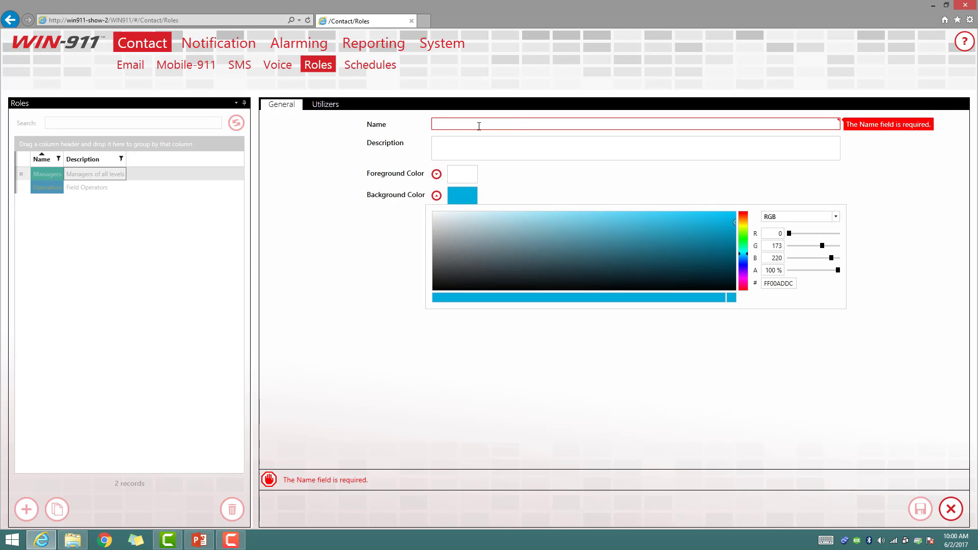
text(Engineers)
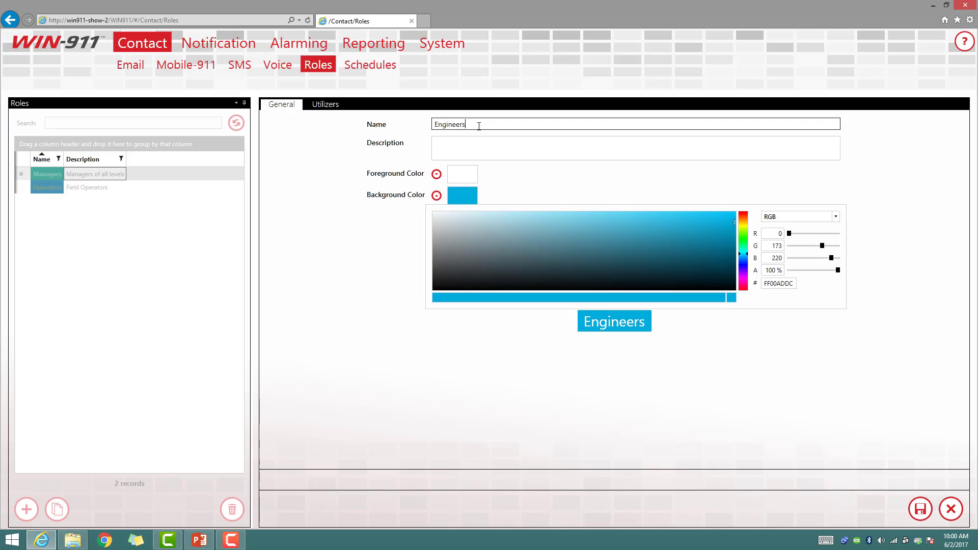
key(Tab)
text(F)
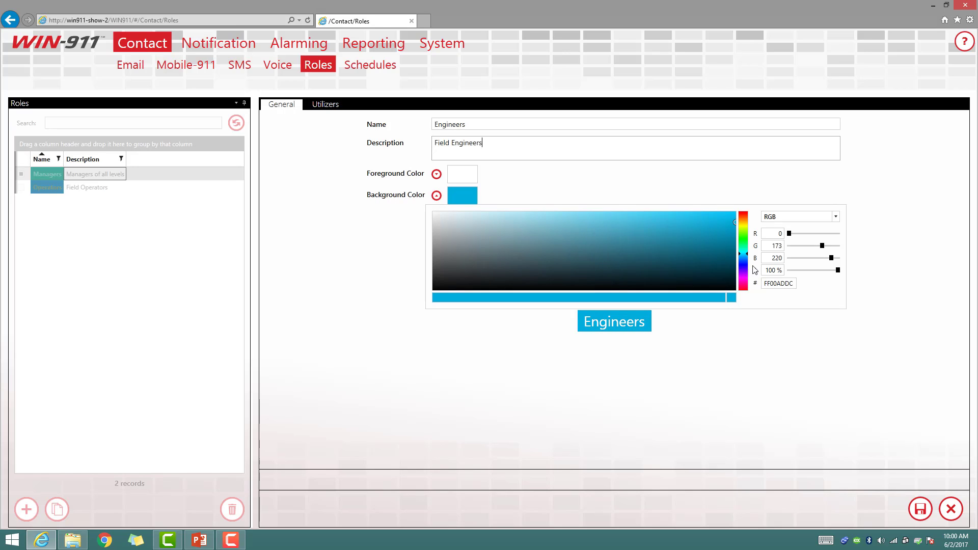
drag(749, 254, 749, 212)
click(921, 510)
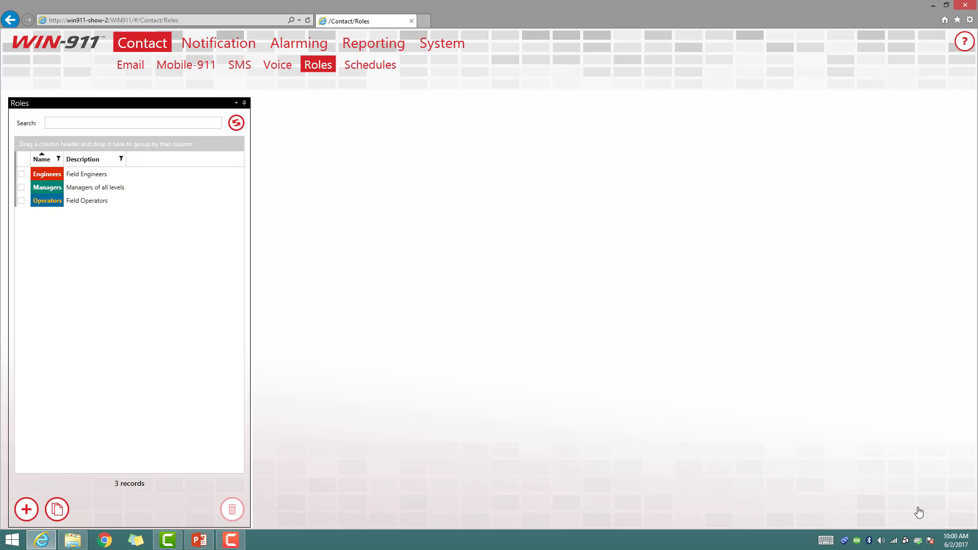
Check which contacts use the new Engineers role, then return to its general details
click(60, 175)
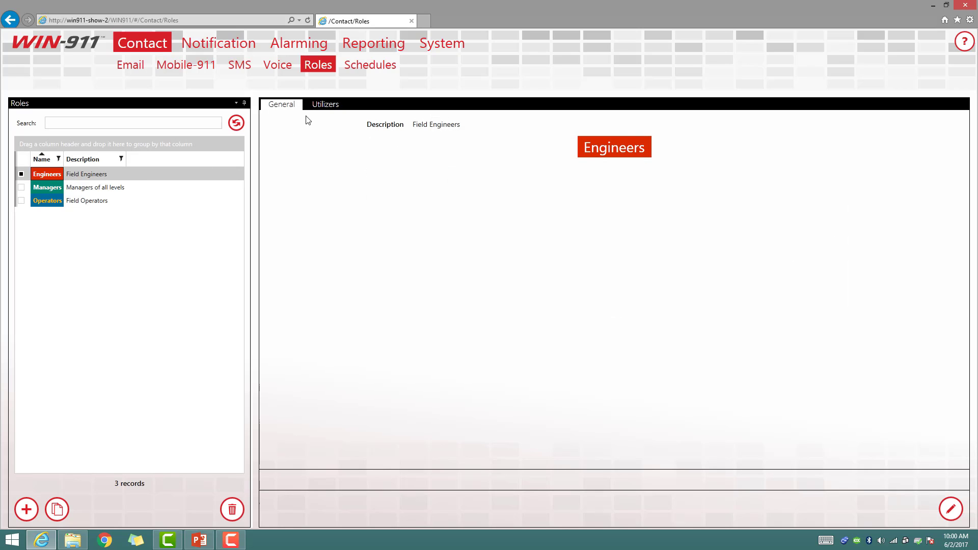
click(323, 107)
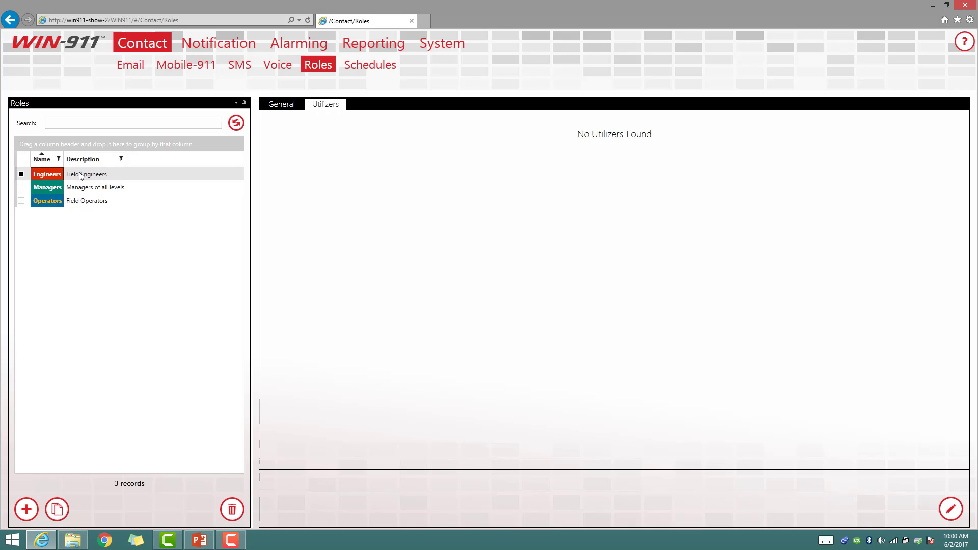
click(287, 106)
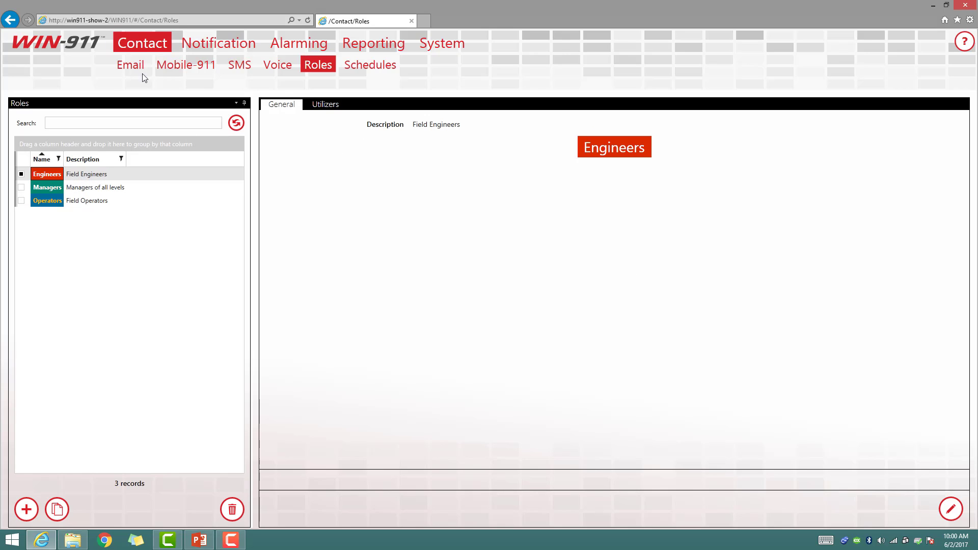
Assign the Engineers role to the existing email connection and save the connection
click(126, 69)
click(190, 85)
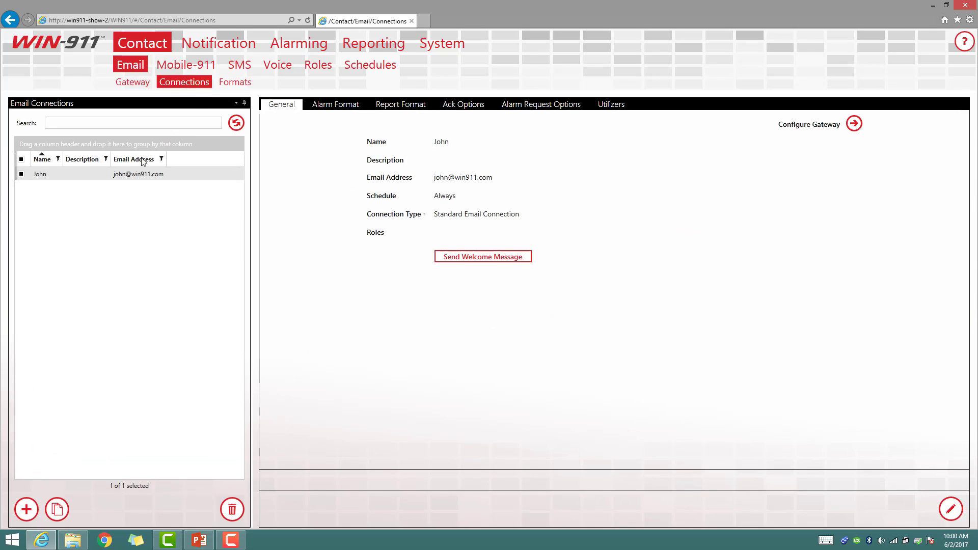
click(71, 178)
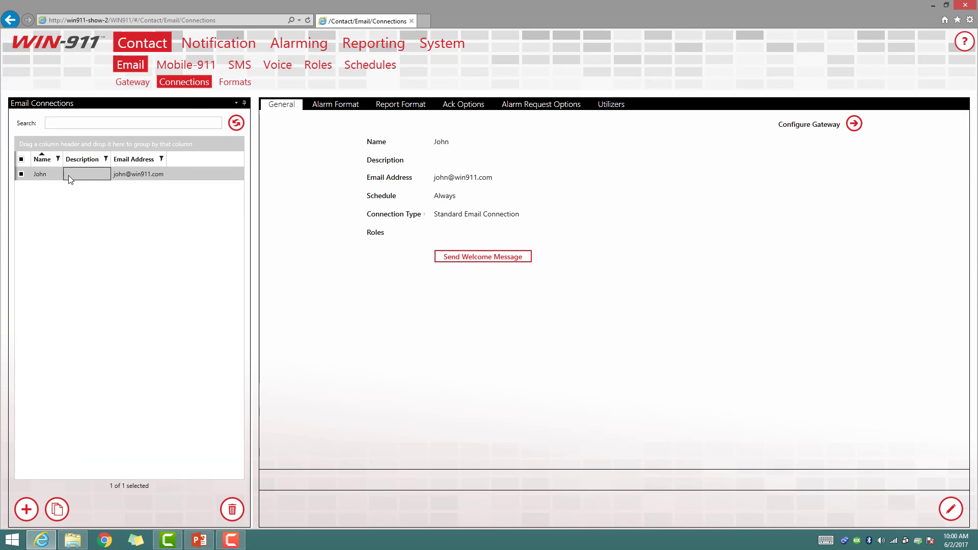
click(946, 513)
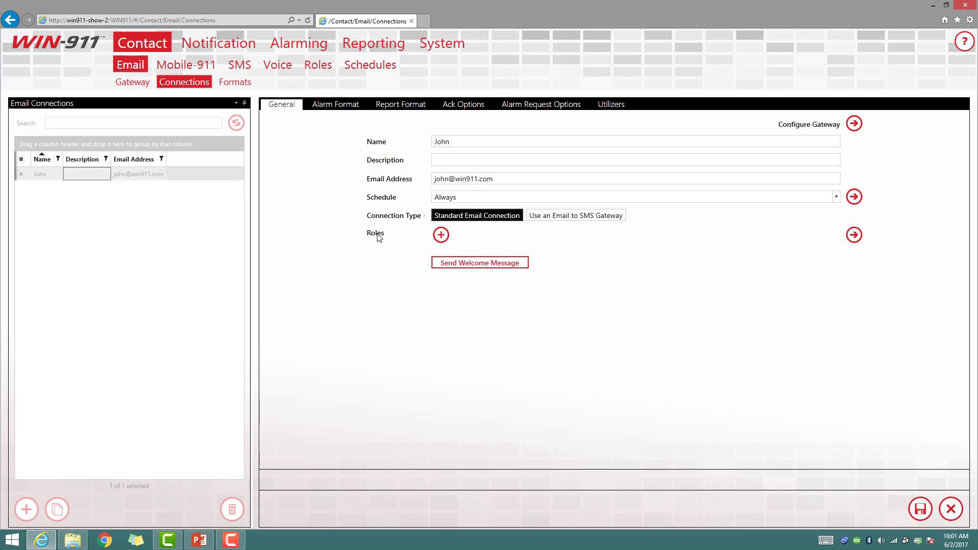
click(441, 236)
click(376, 285)
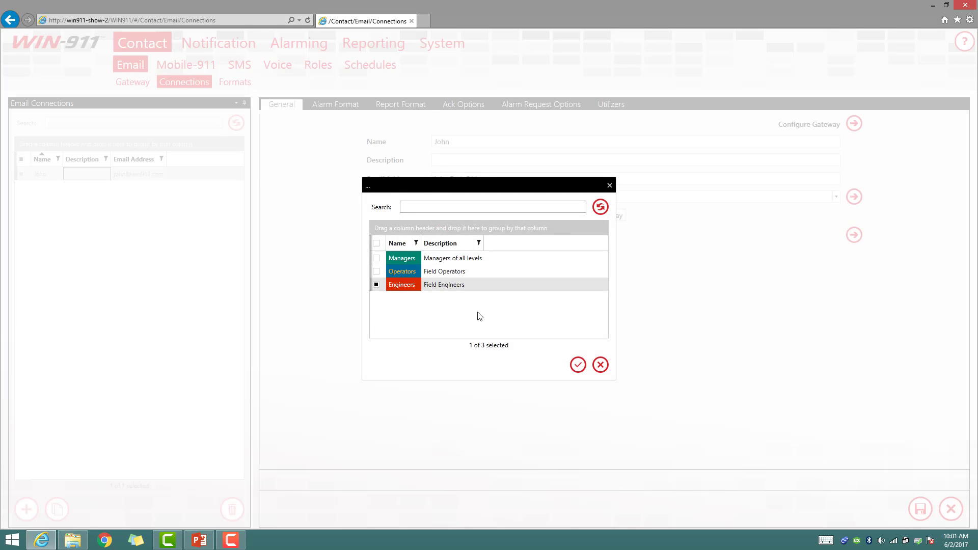
click(578, 370)
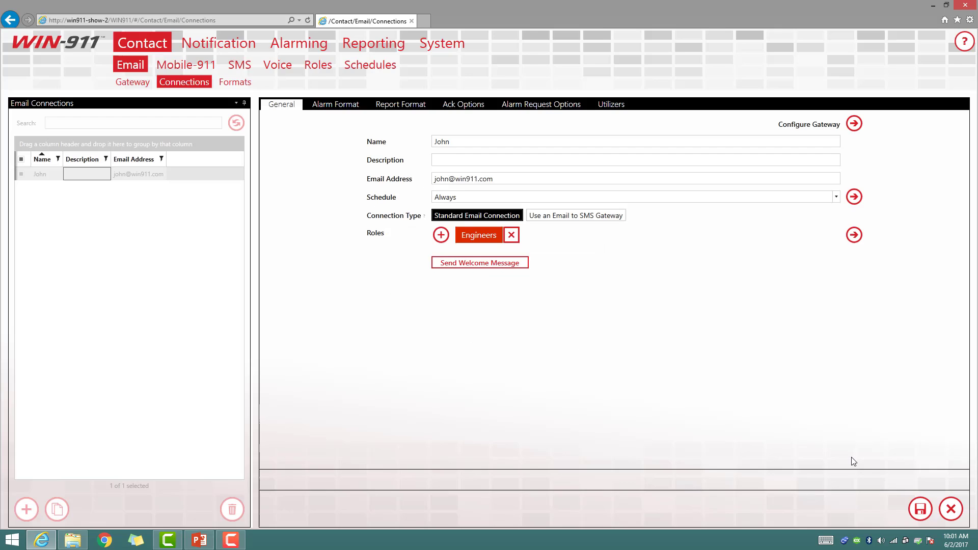
click(922, 509)
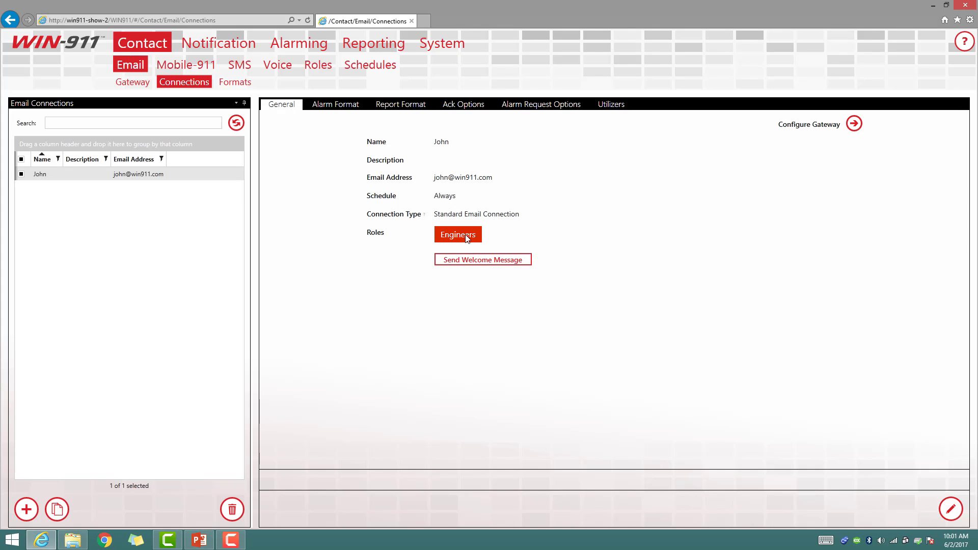
Review the Engineers role's utilizers again after its assignment to the email connection
click(315, 68)
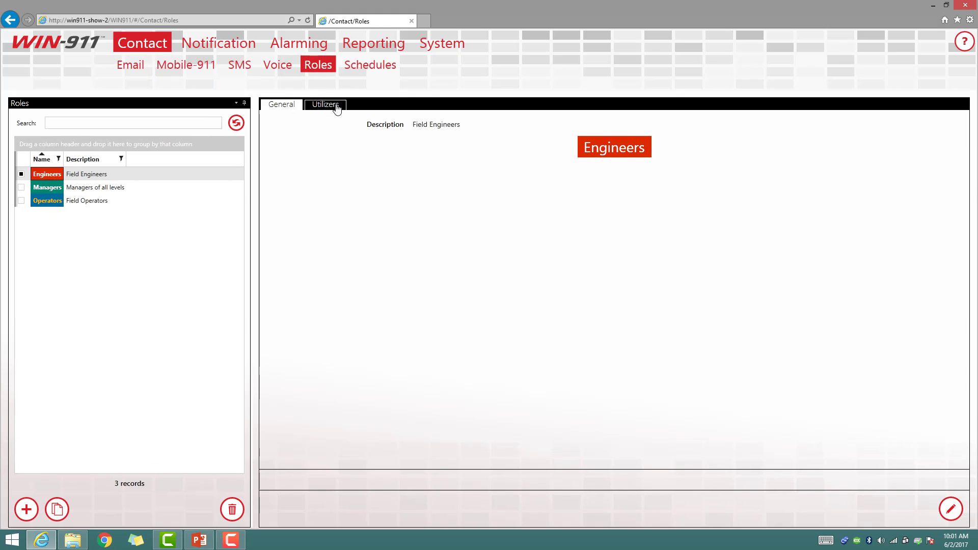
click(337, 108)
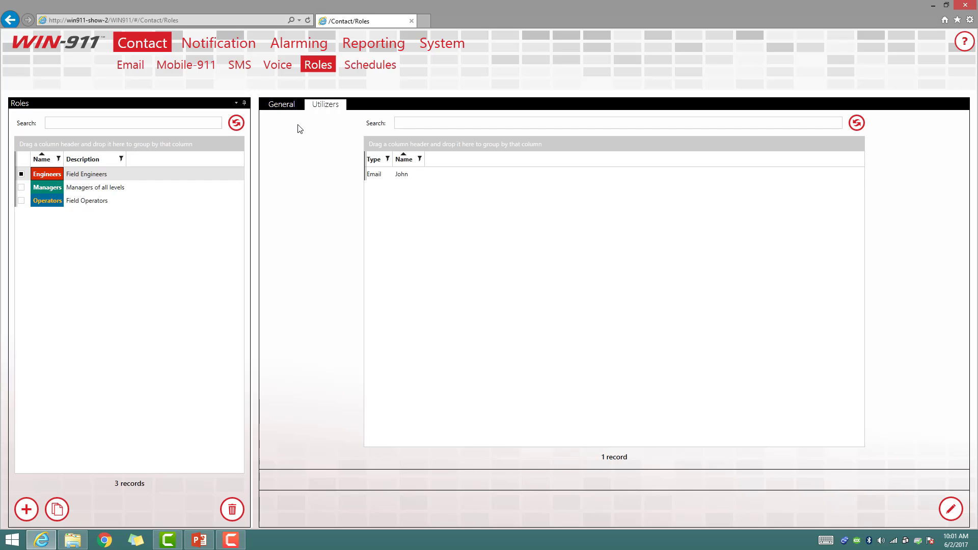
click(284, 108)
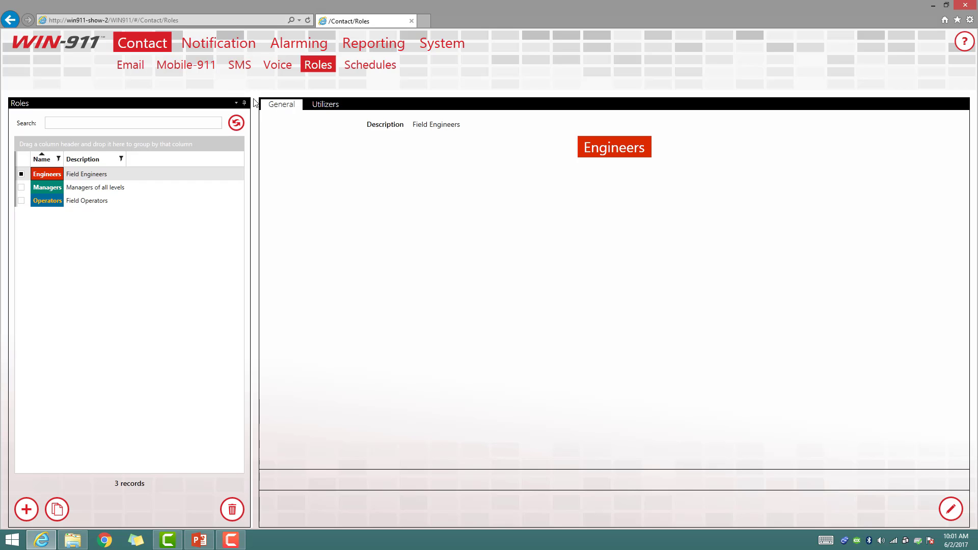
Delete the Hazardous label from the alarming labels
mouse_move(285, 43)
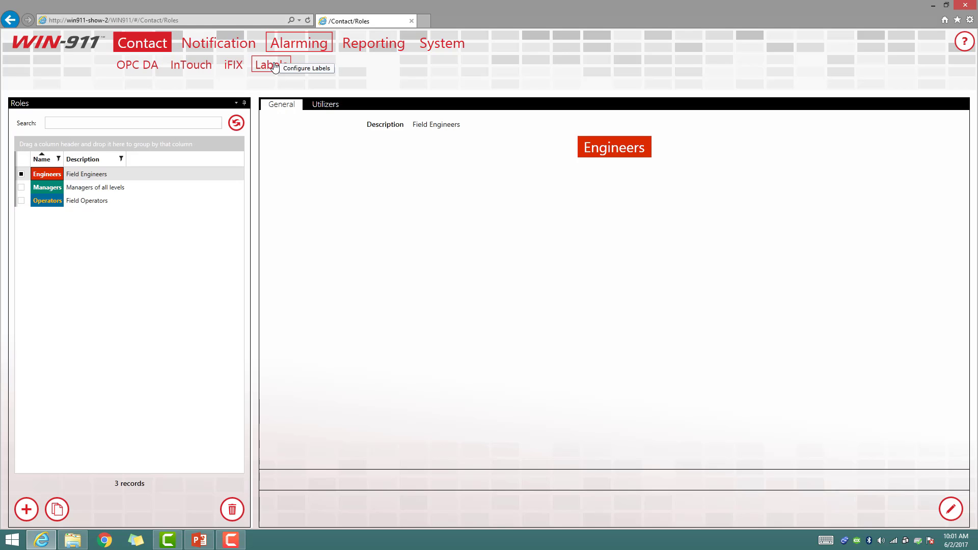
click(274, 67)
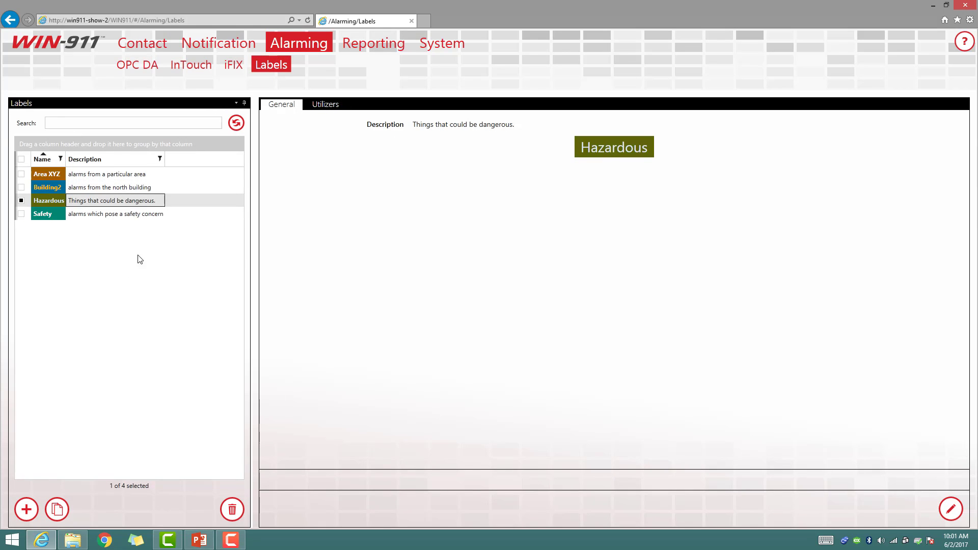
click(110, 202)
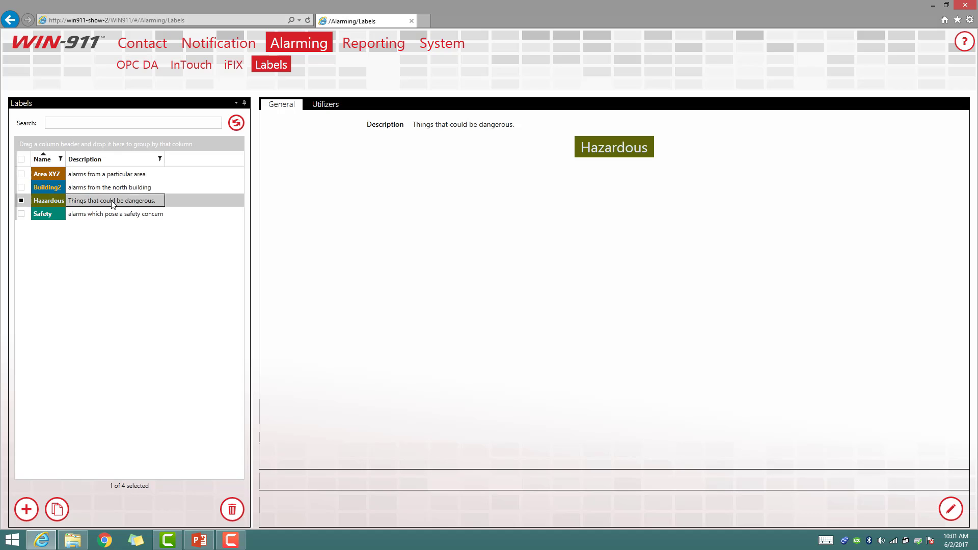
click(232, 509)
click(510, 299)
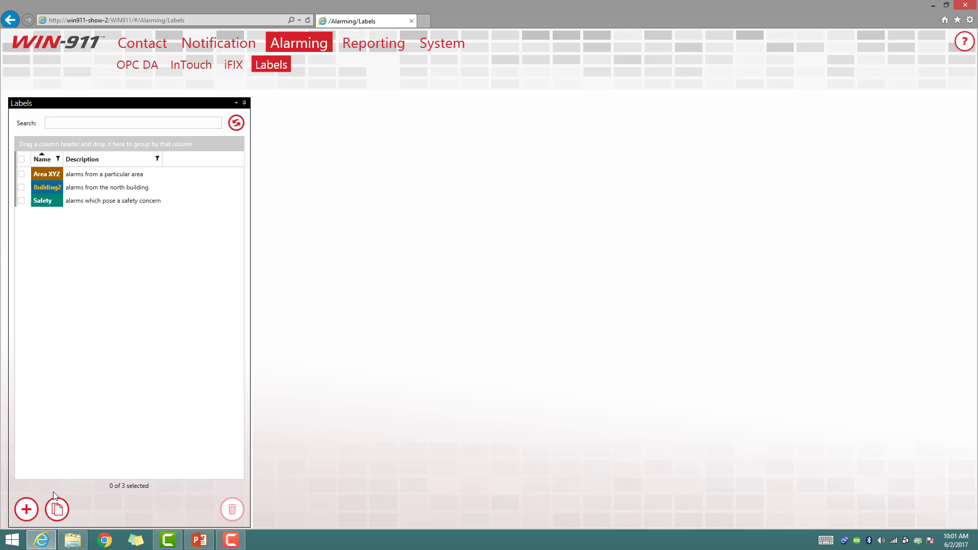
Create and save an alarm label named Hazardous with the description "Dangerous Machinery" and a purple background color
click(26, 511)
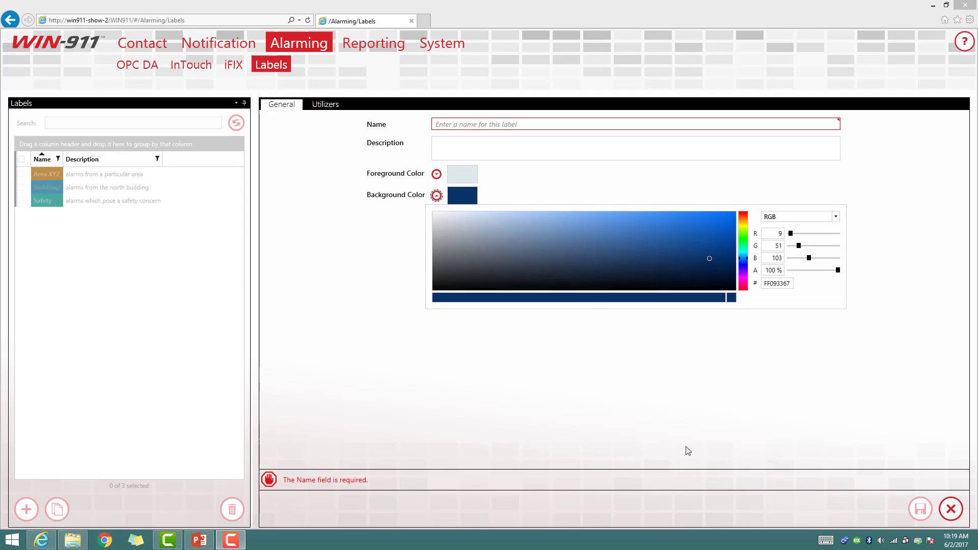
click(534, 120)
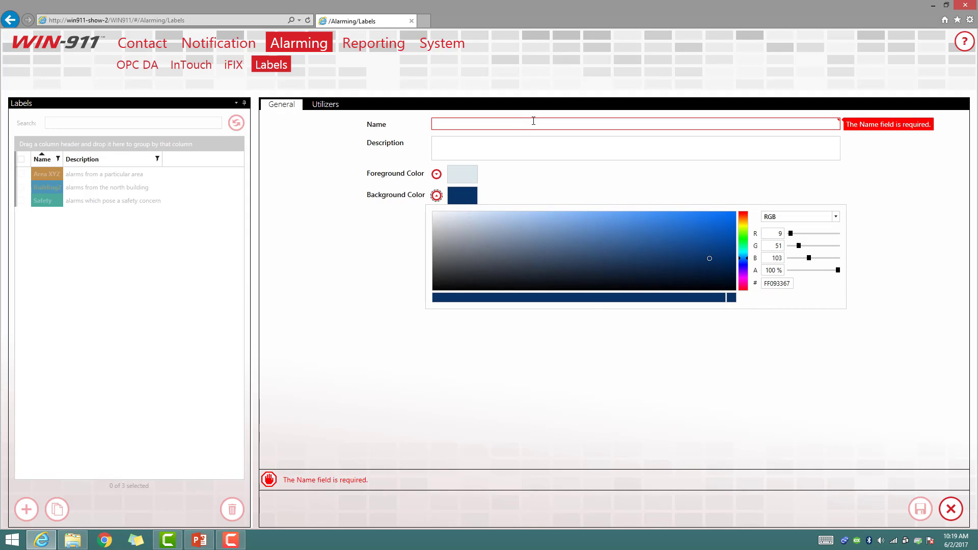
text(Hazardou)
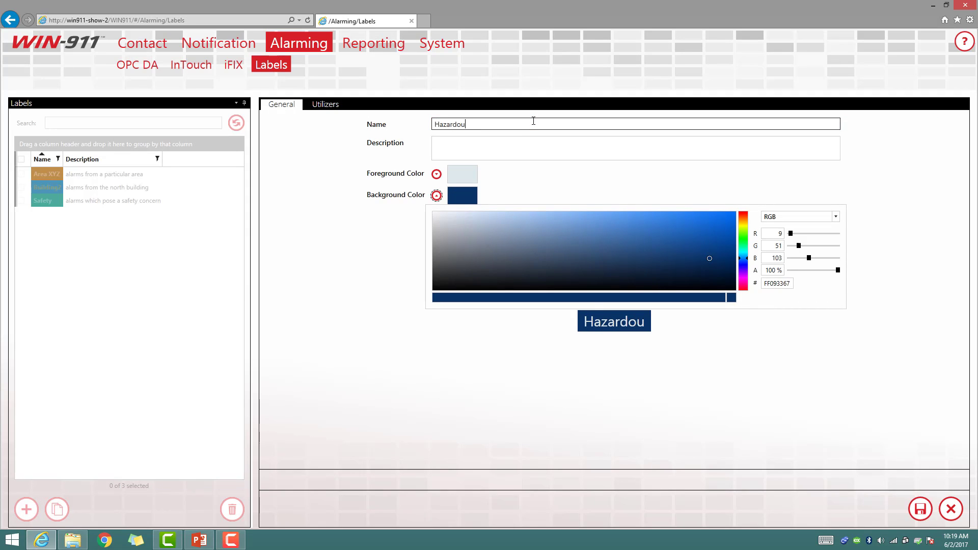
text(s)
key(Tab)
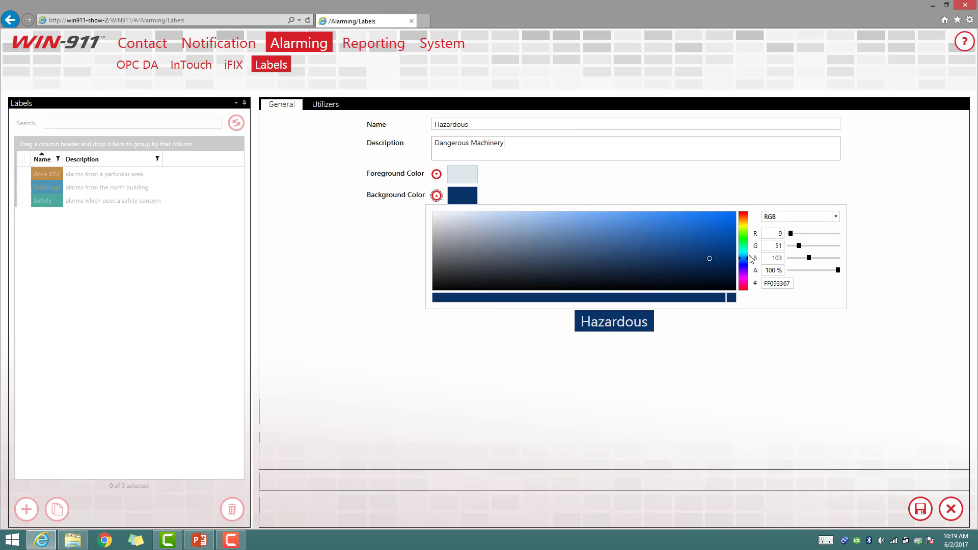
drag(748, 267, 748, 284)
click(920, 509)
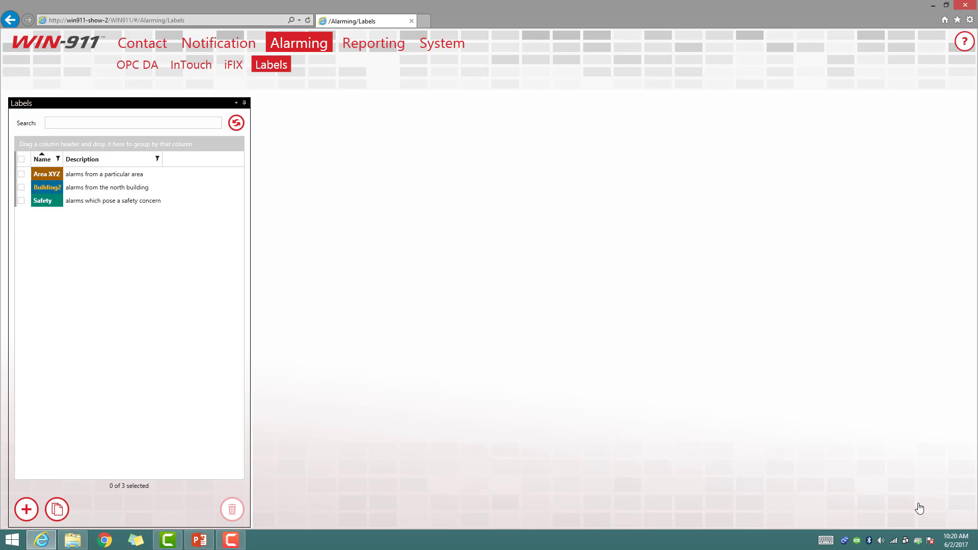
Check the utilizers of the new Hazardous label, then return to its general details
click(51, 200)
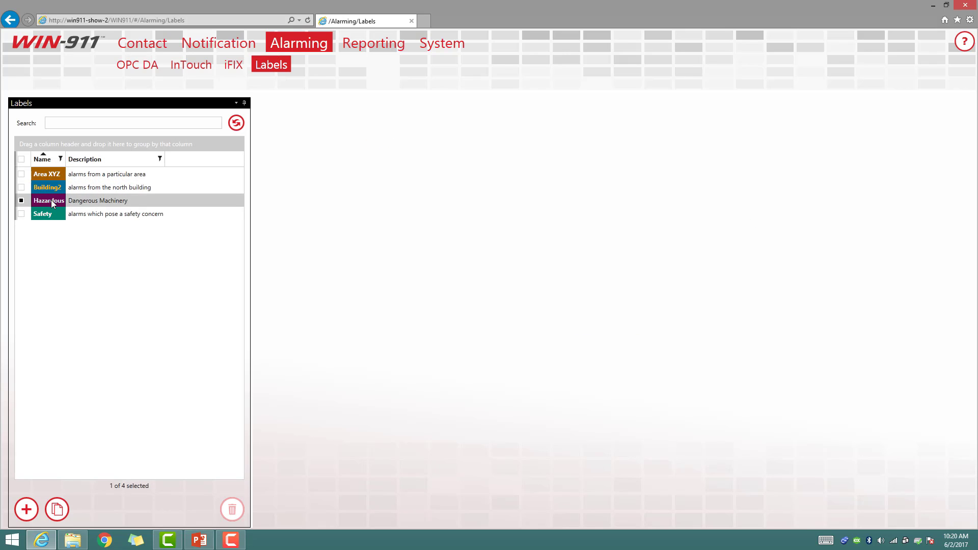
click(328, 105)
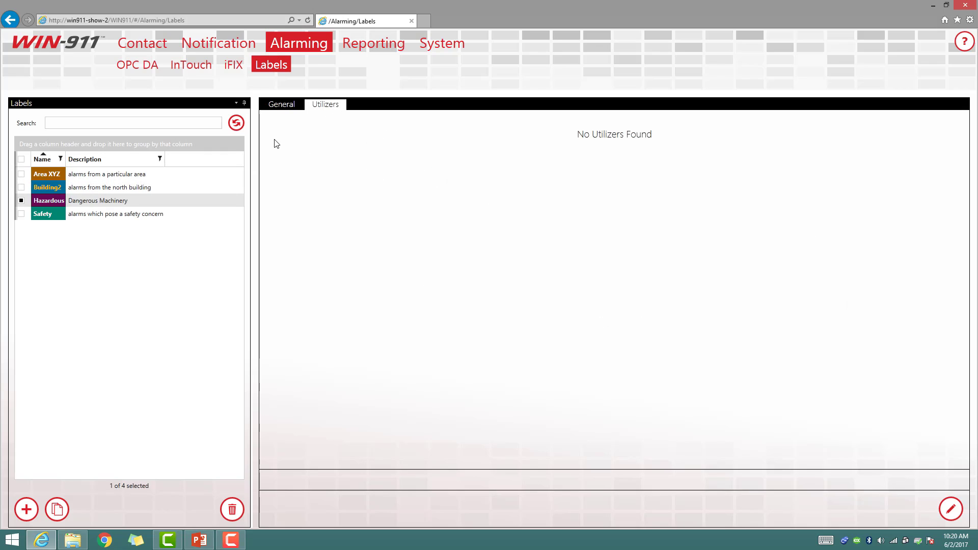
click(288, 108)
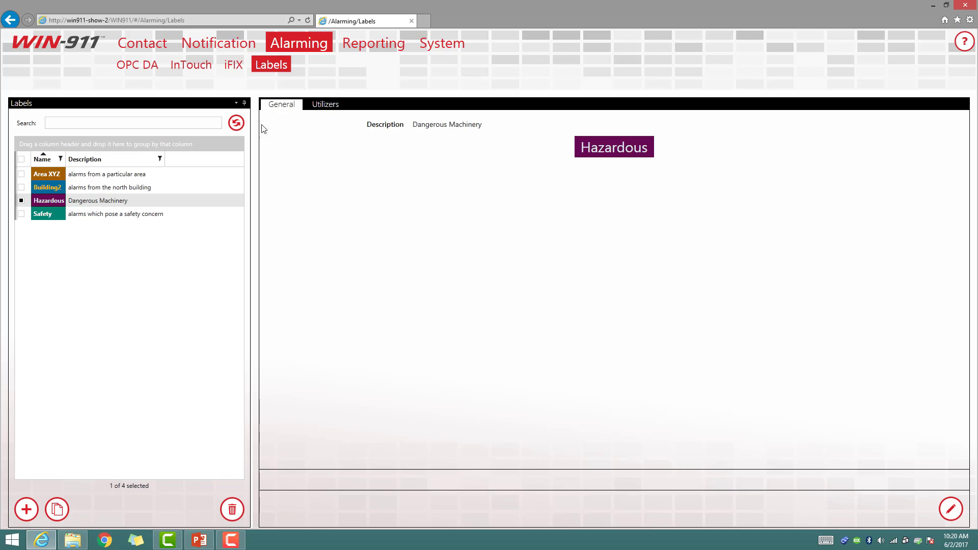
Copy the built-in Weekdays contact schedule and name the copy "Weekdays except for Friday"
click(149, 43)
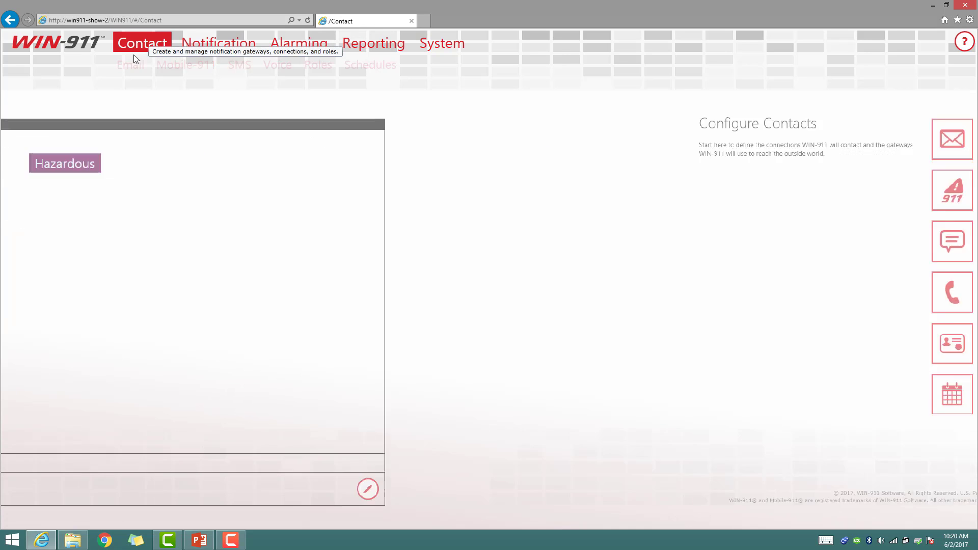
click(372, 66)
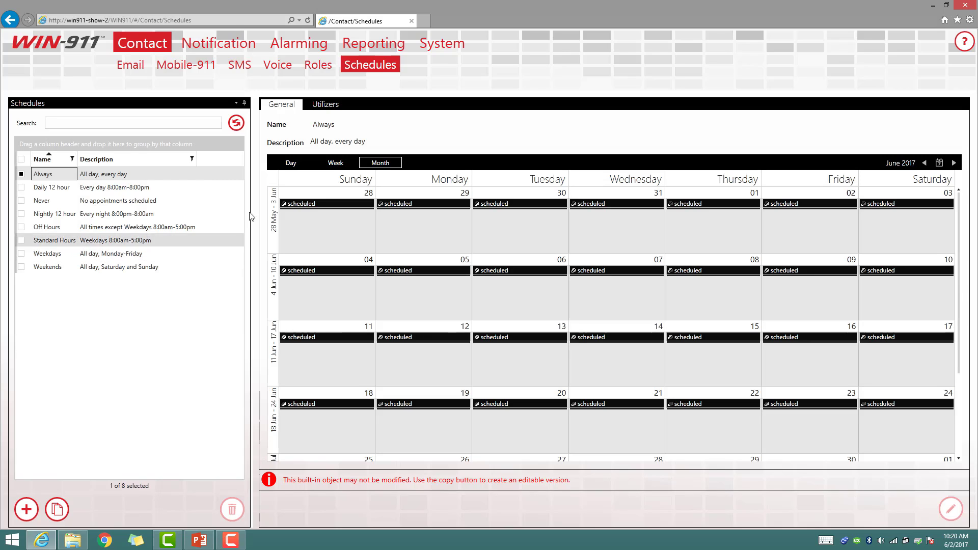
click(127, 258)
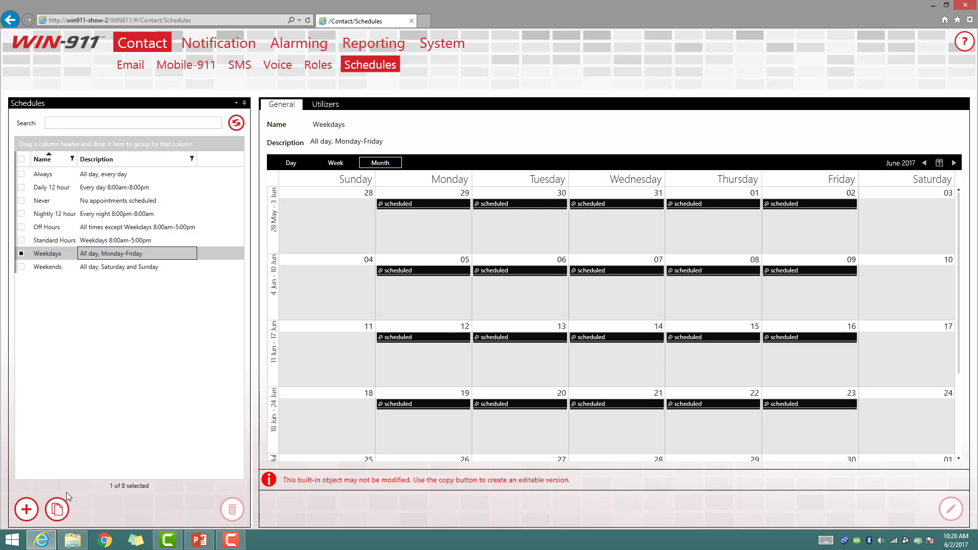
click(57, 510)
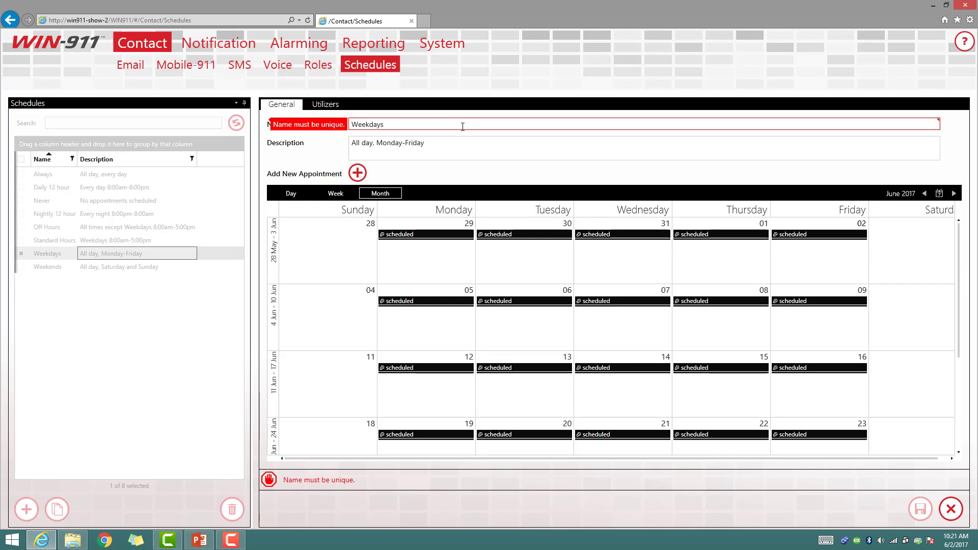
text(except)
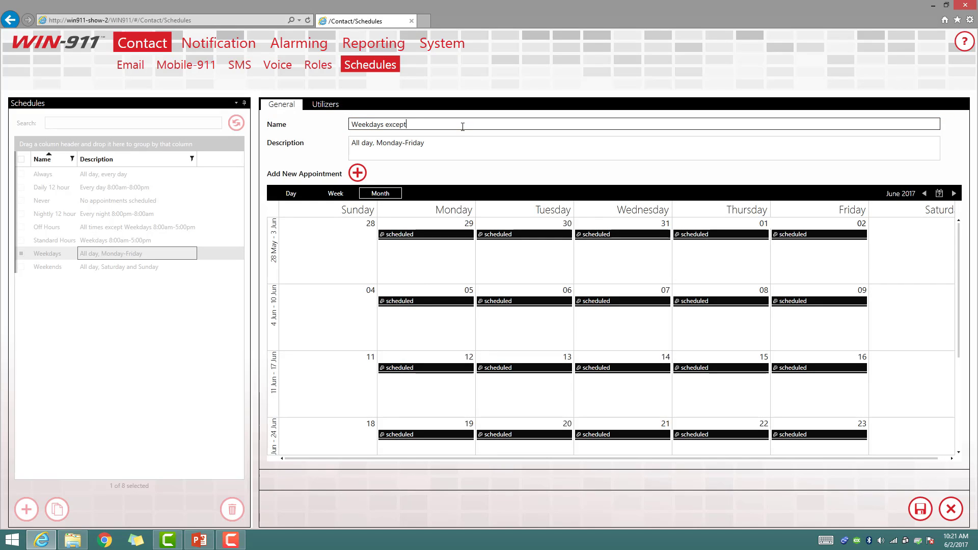
text( for Friday)
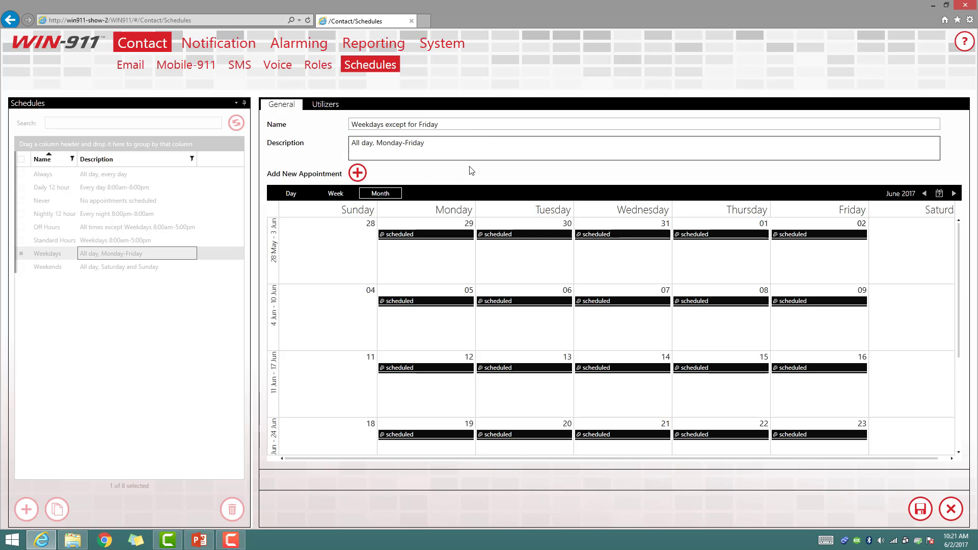
Set the copied schedule's description to "All day, Monday-Thursday"
click(427, 146)
drag(427, 146, 406, 145)
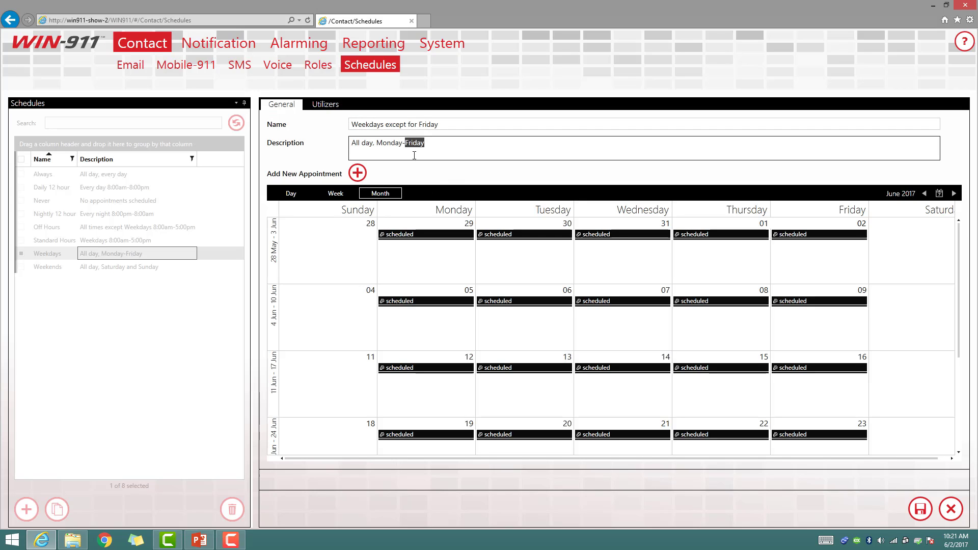
text(Thursday)
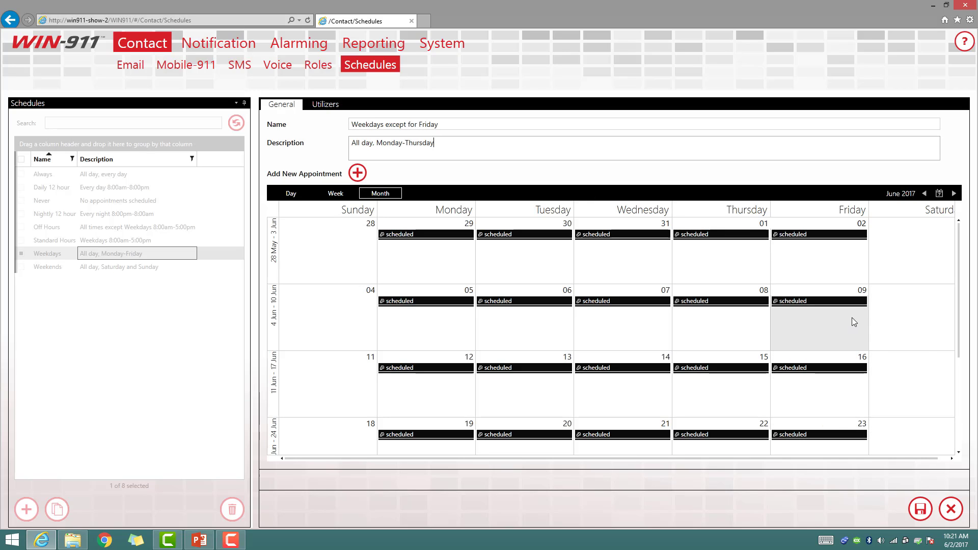
Delete only the single scheduled occurrence on Friday, June 2, 2017, and check the remaining Fridays of the month
click(863, 234)
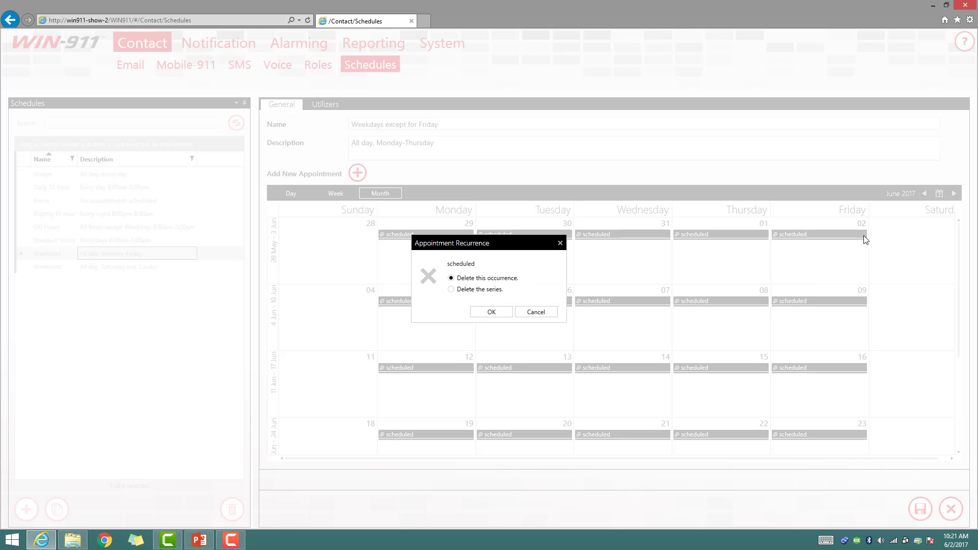
drag(509, 244, 342, 261)
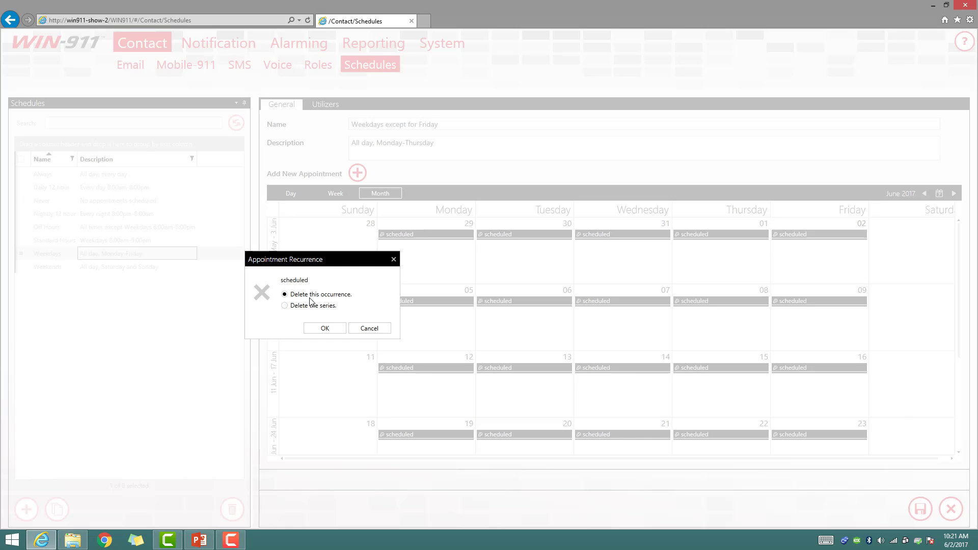
click(338, 330)
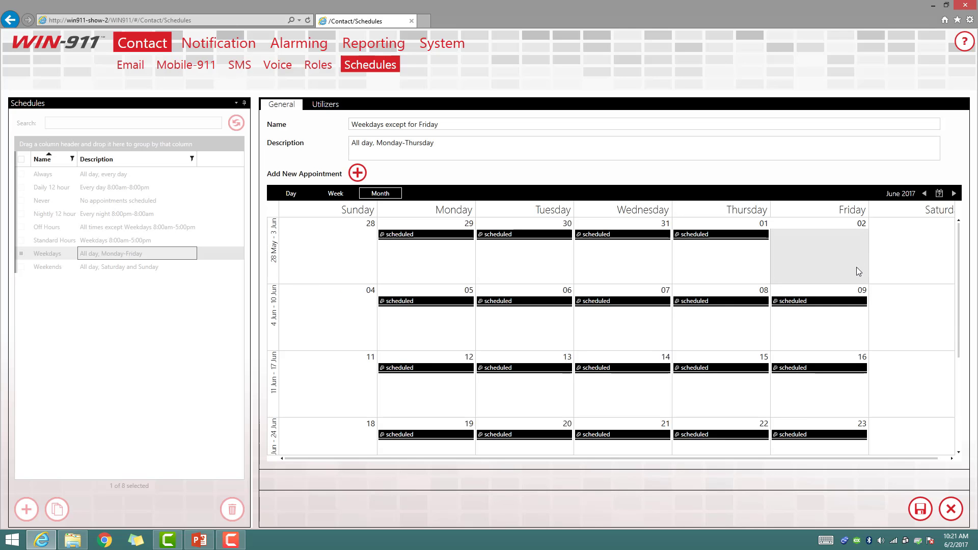
scroll(853, 290, down, 1)
scroll(854, 289, down, 2)
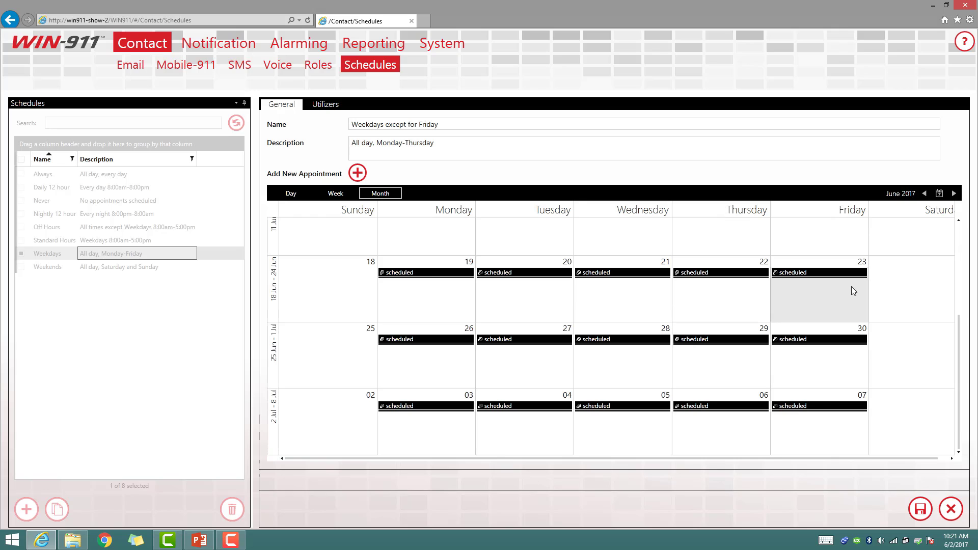
scroll(843, 298, up, 3)
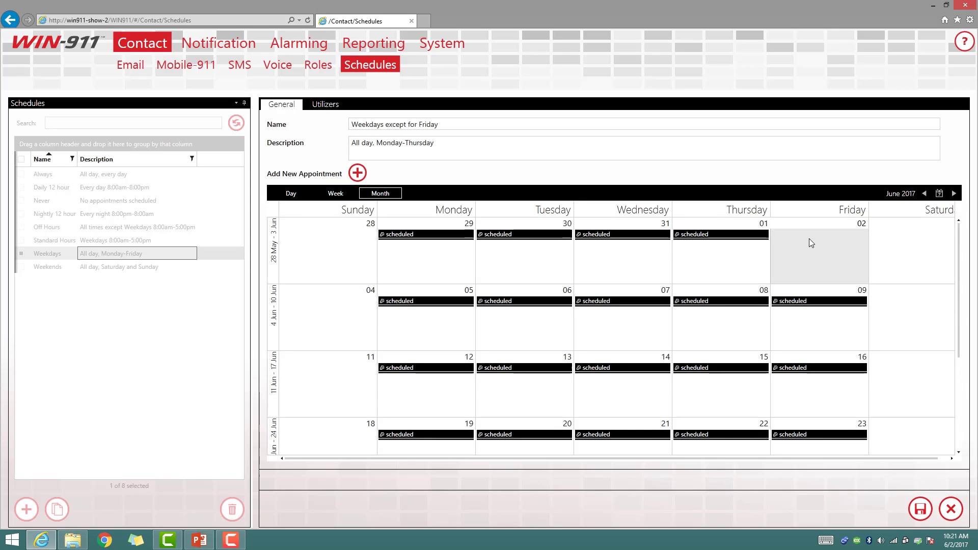
Edit the whole scheduled series to recur weekly on Monday through Thursday, excluding Friday
double_click(823, 302)
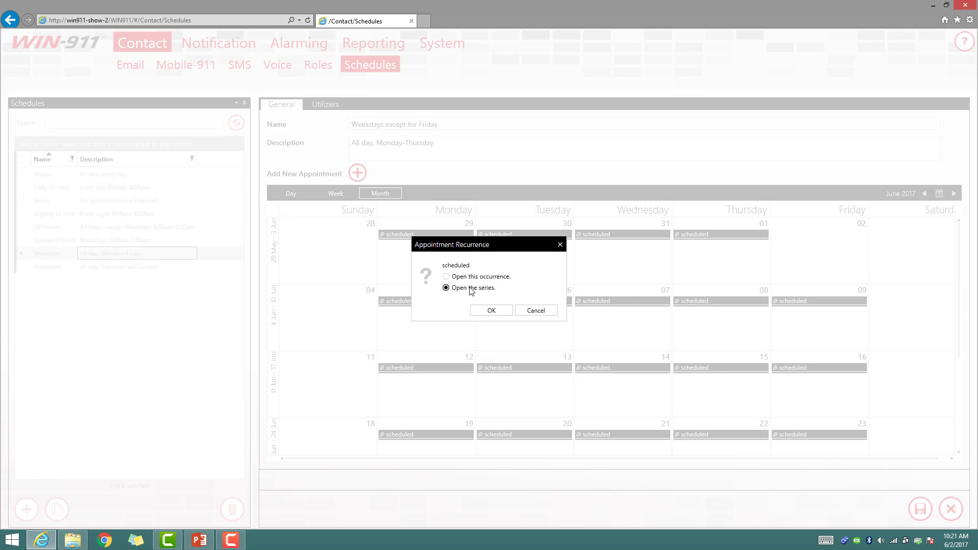
click(497, 310)
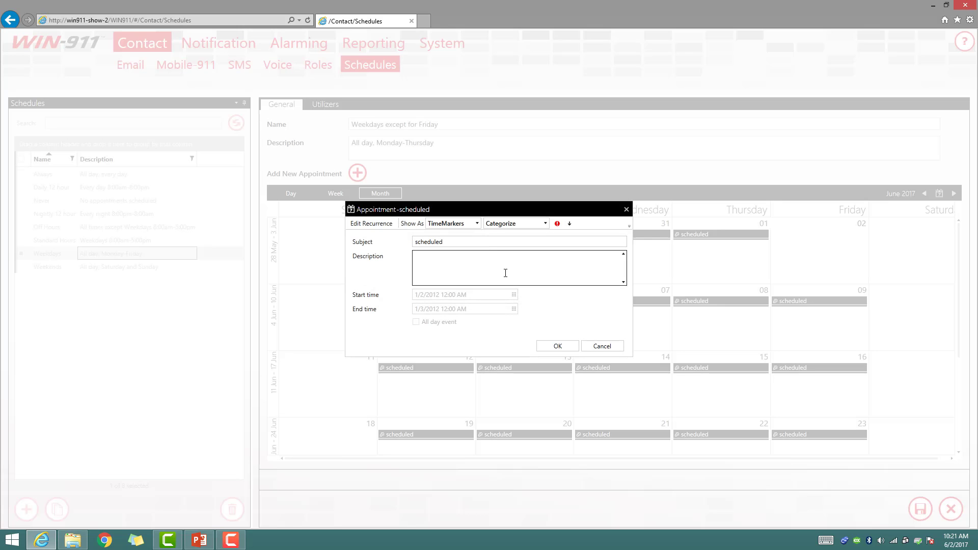
click(379, 225)
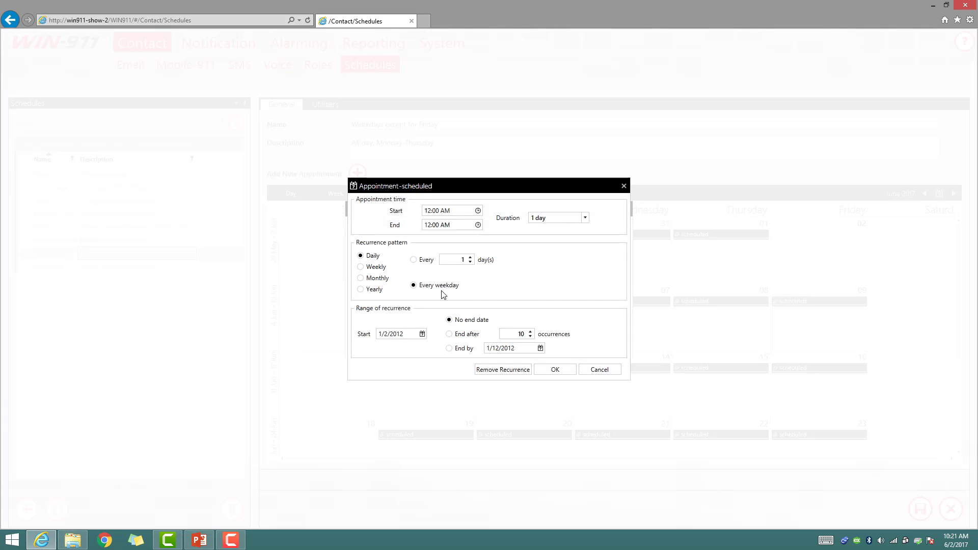
click(379, 267)
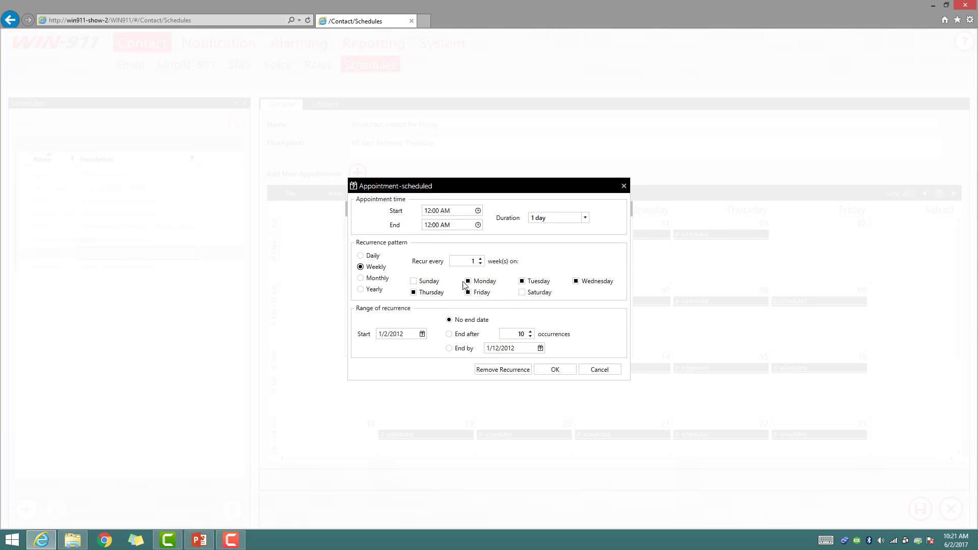
click(478, 294)
click(566, 369)
click(558, 347)
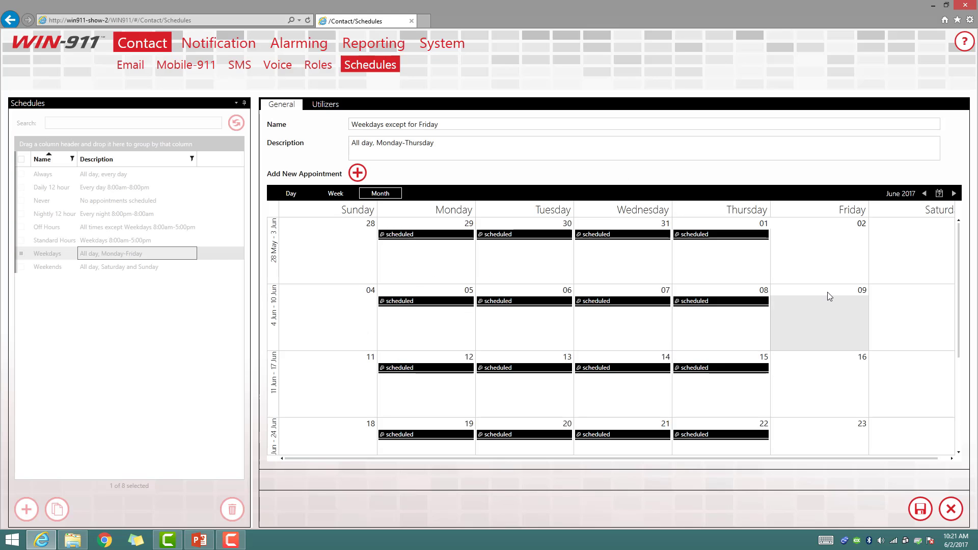
Review the schedule's calendar through August 2017, return to June, and save the schedule
scroll(828, 293, down, 5)
scroll(815, 310, up, 5)
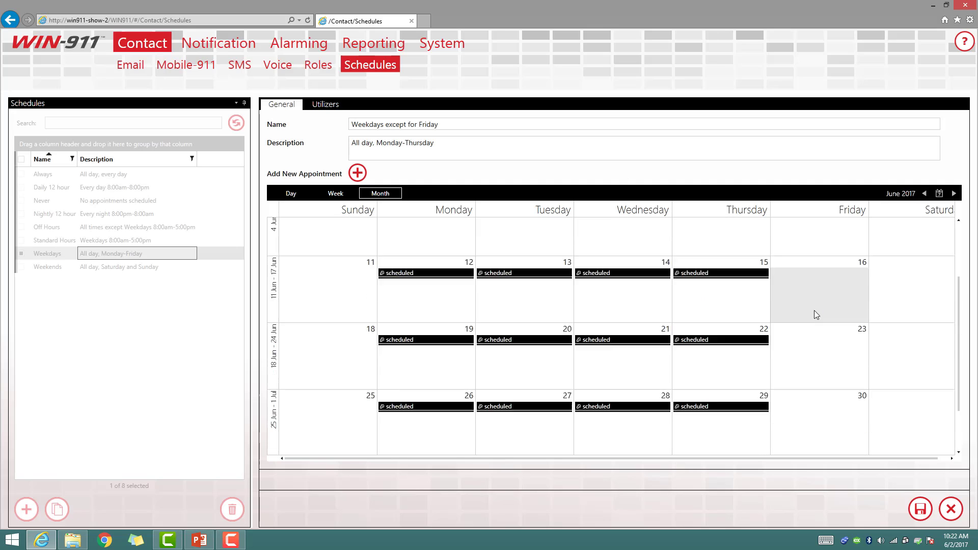
click(954, 194)
click(954, 194)
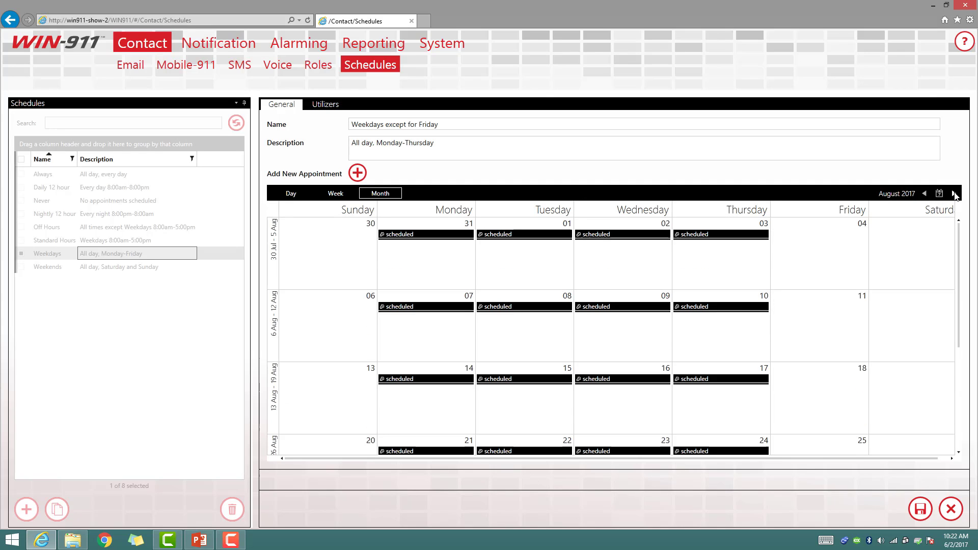
scroll(835, 257, down, 3)
scroll(834, 255, up, 3)
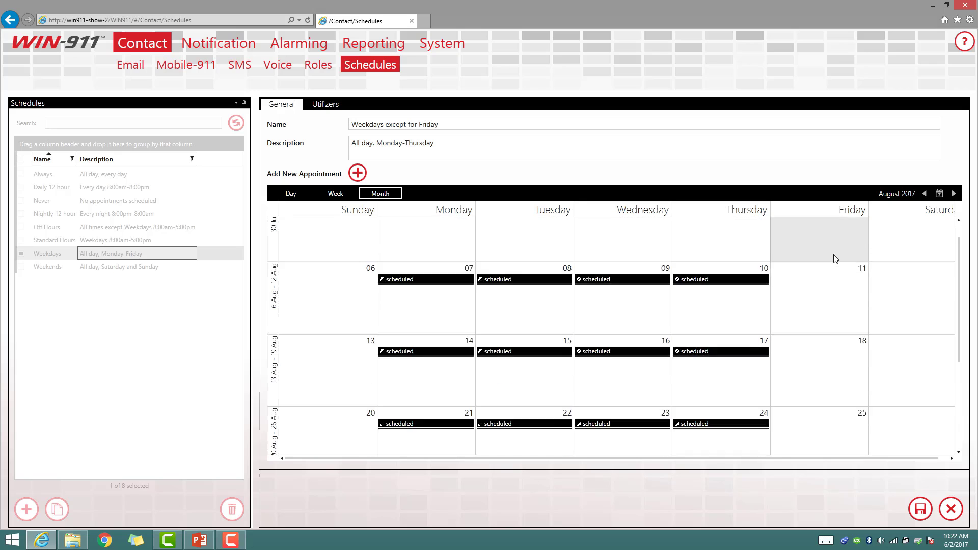
click(925, 193)
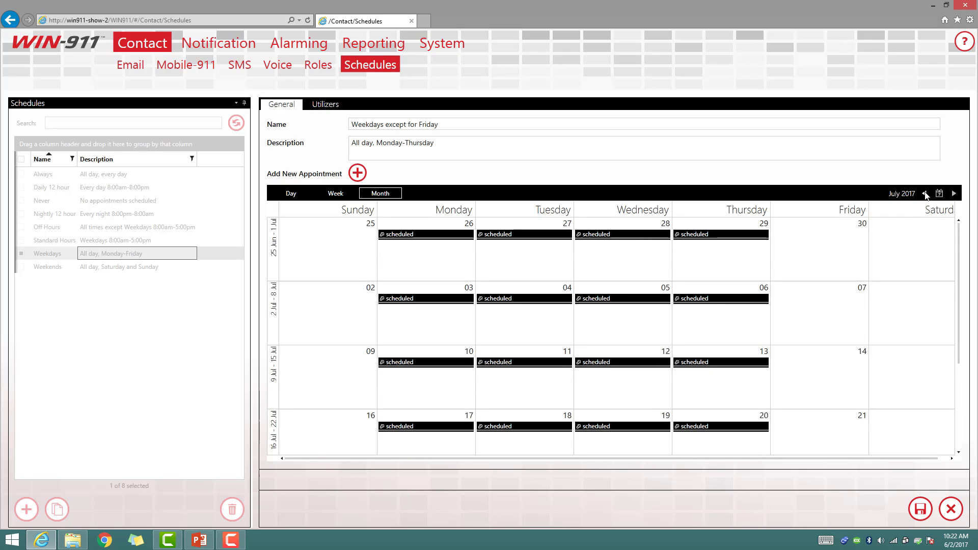
click(925, 194)
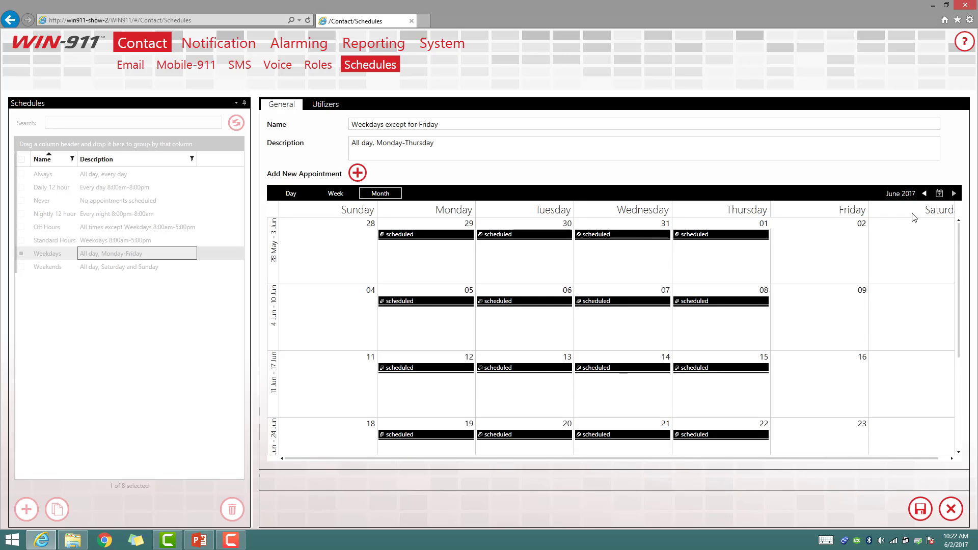
click(921, 509)
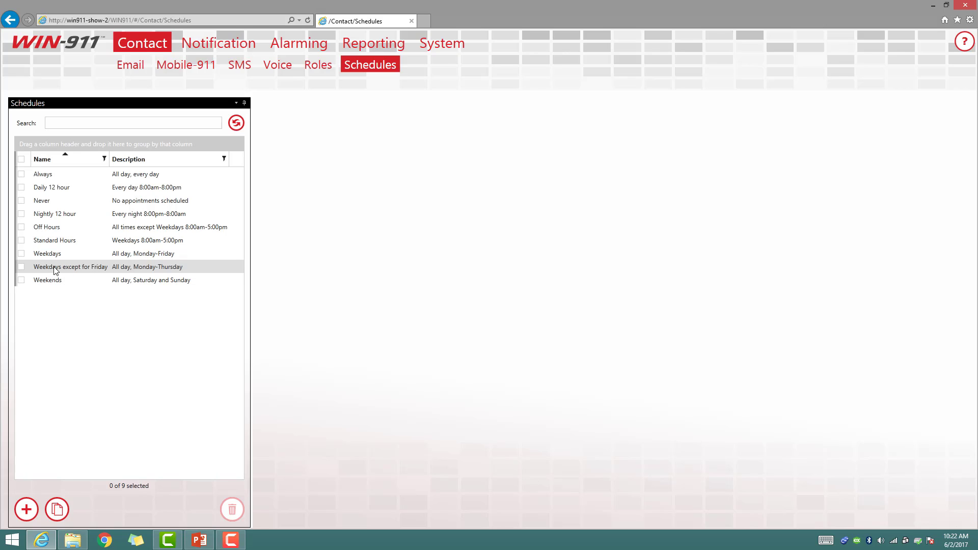
Create a new contact schedule named "Shift A" with the description "Monday, Wednesday, & Friday from 8am-Noon"
click(25, 510)
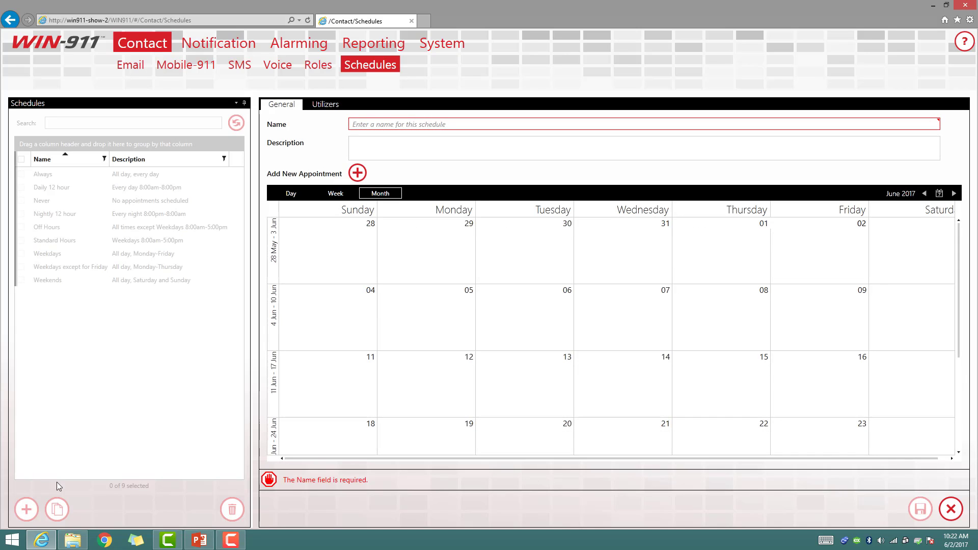
click(439, 123)
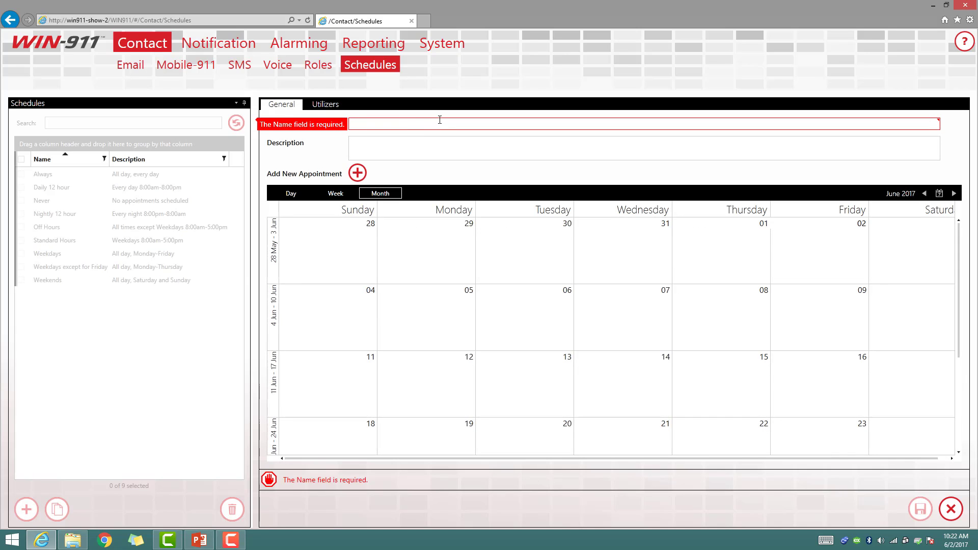
text(Test Zc)
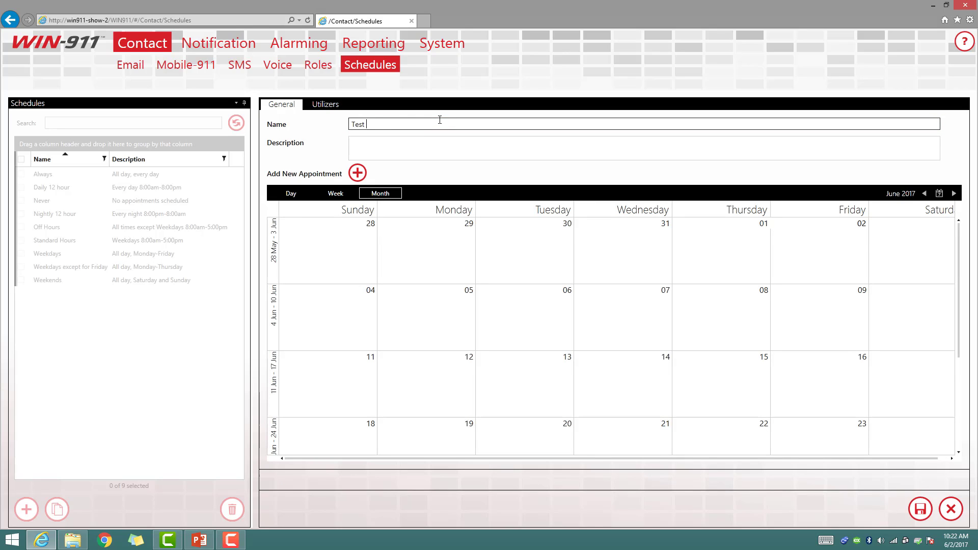
key(BackSpace)
text(Shift A)
key(Tab)
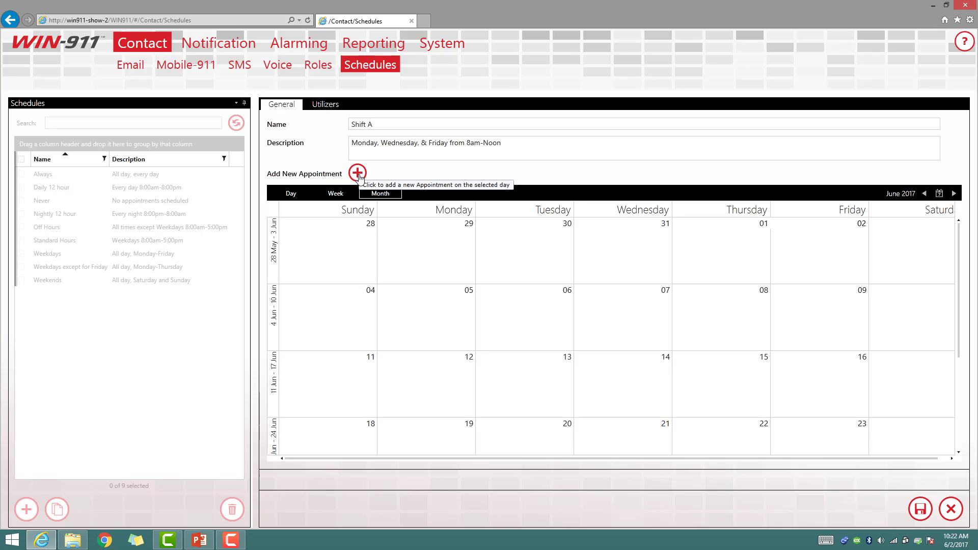
click(491, 249)
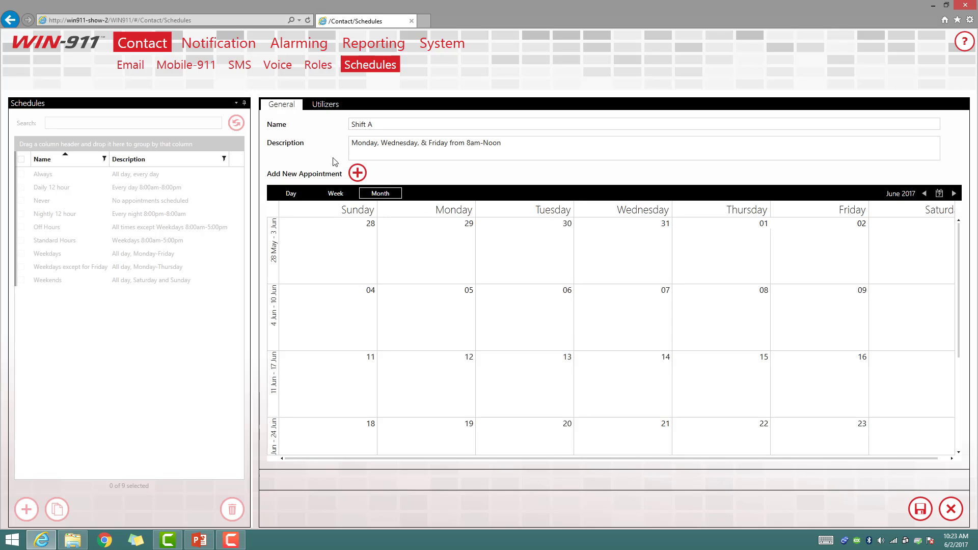
click(363, 176)
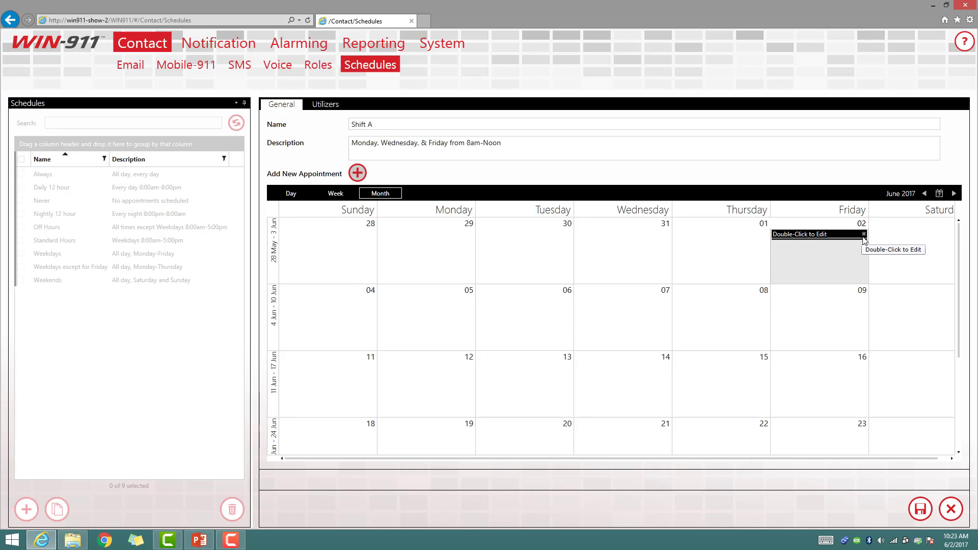
click(865, 235)
click(499, 301)
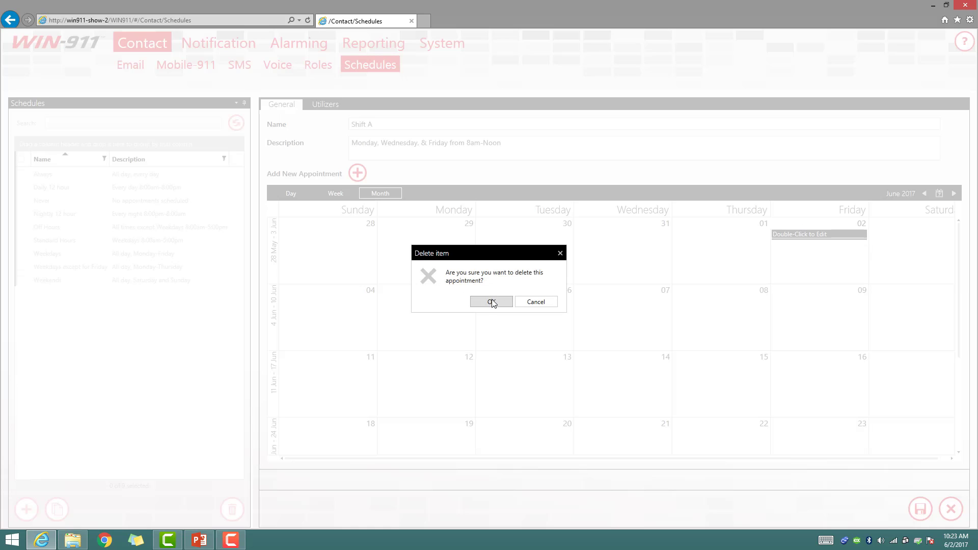
Add an appointment on Monday, July 3, 2017, open it and accept its default details
scroll(357, 431, down, 2)
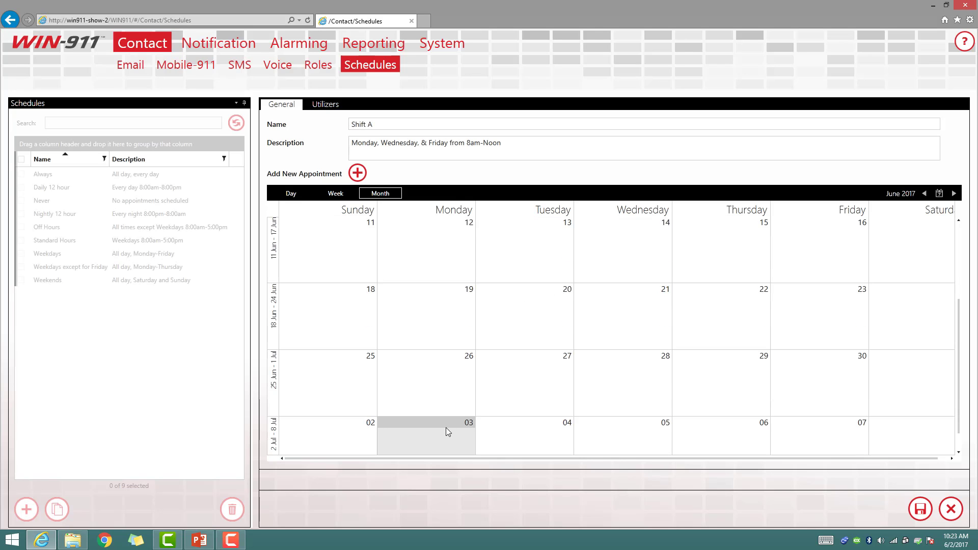
scroll(665, 355, up, 2)
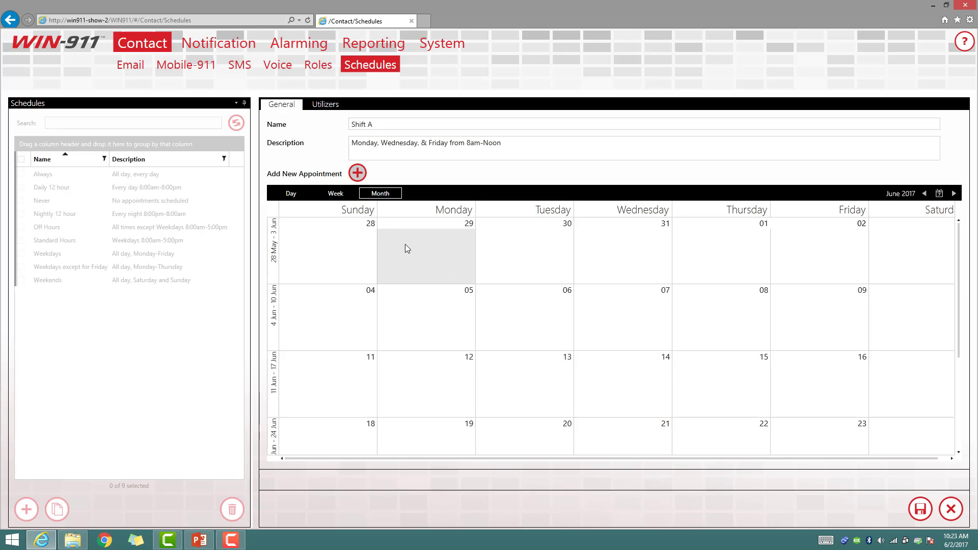
scroll(433, 293, down, 3)
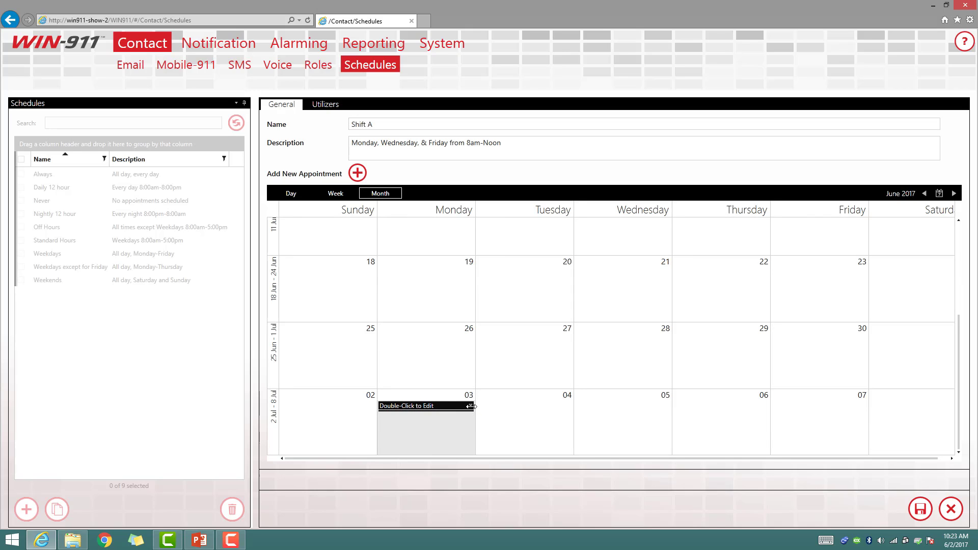
double_click(470, 406)
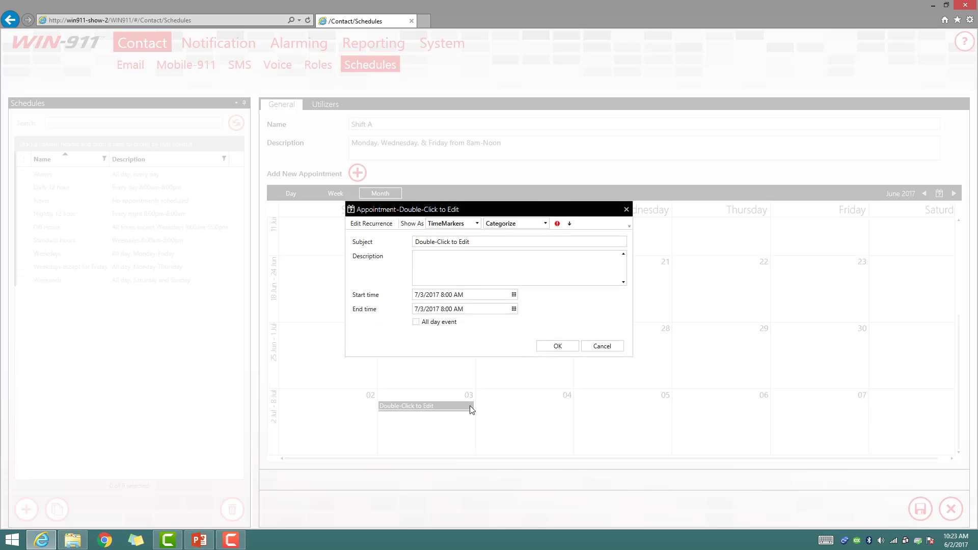
click(569, 346)
scroll(492, 355, up, 5)
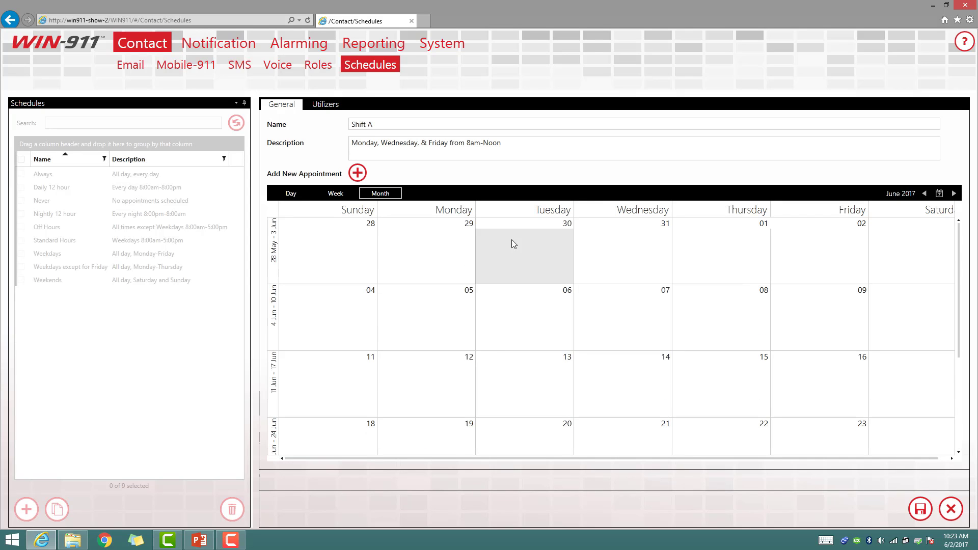
Create an appointment on Monday, May 29, 2017 in Shift A and make it recur weekly on Monday, Wednesday and Friday
double_click(422, 234)
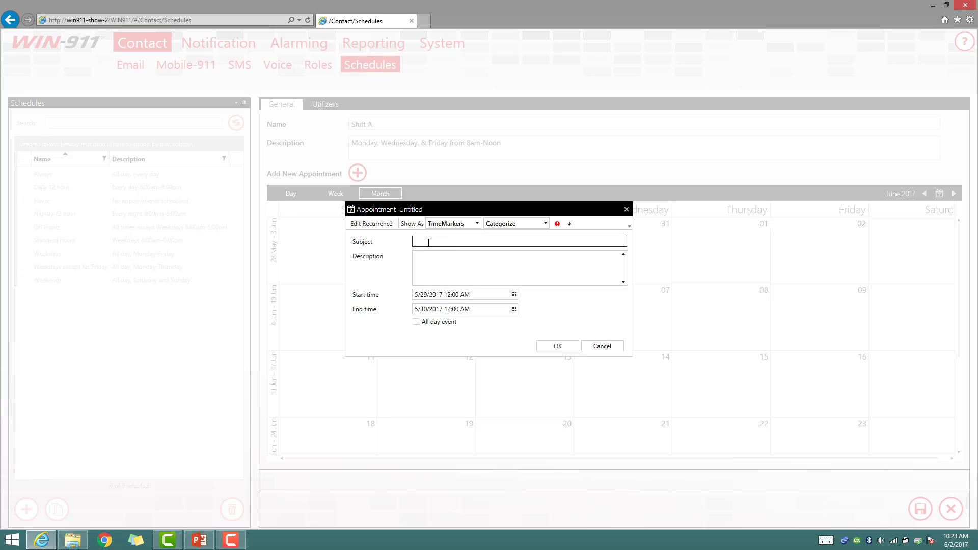
drag(447, 210, 540, 248)
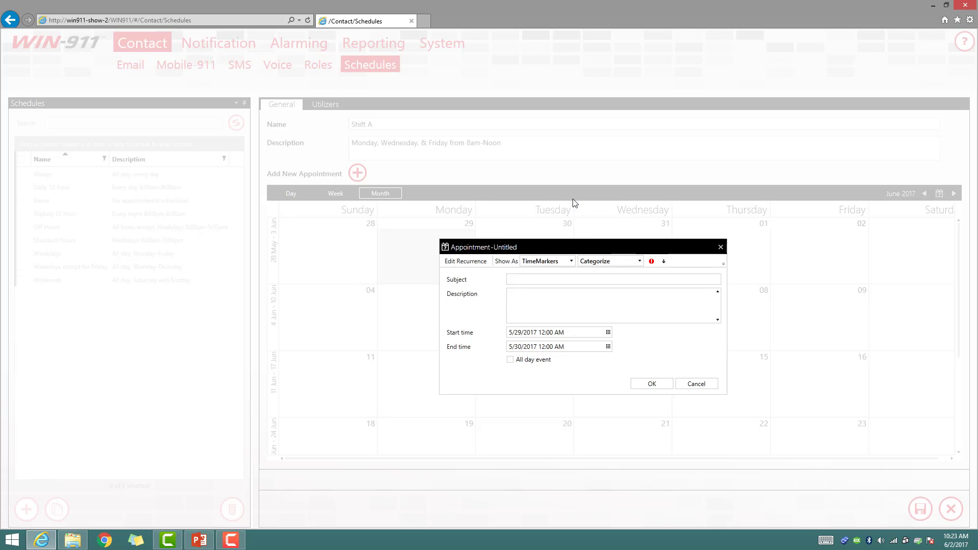
click(475, 262)
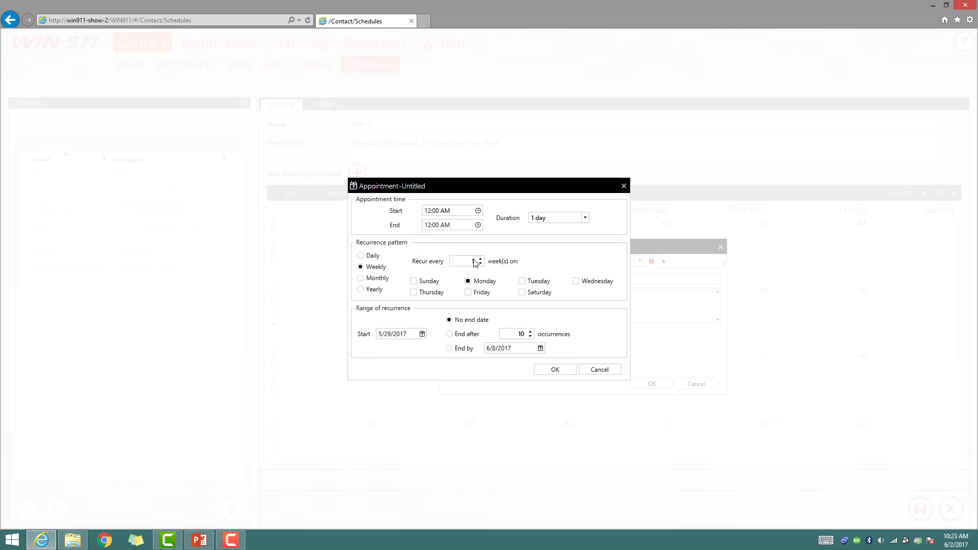
drag(502, 190, 508, 235)
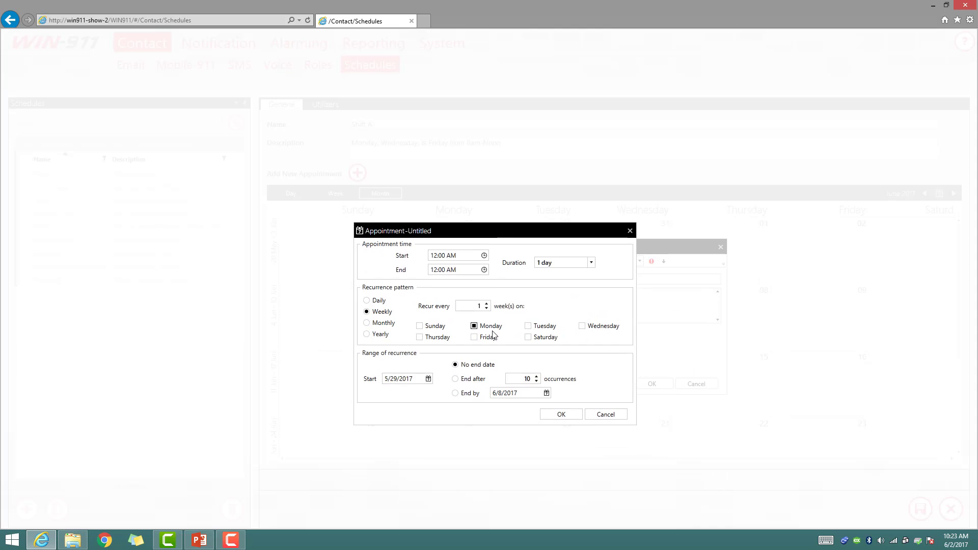
click(591, 327)
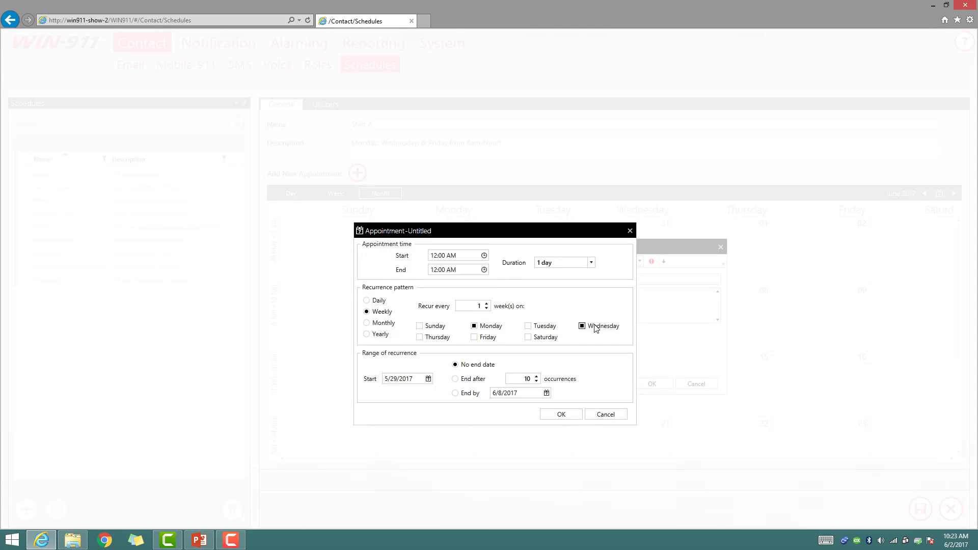
click(484, 339)
Set the recurring appointment's start to 8:00 AM and end to 12:00 PM, and accept the recurrence and the appointment
click(460, 254)
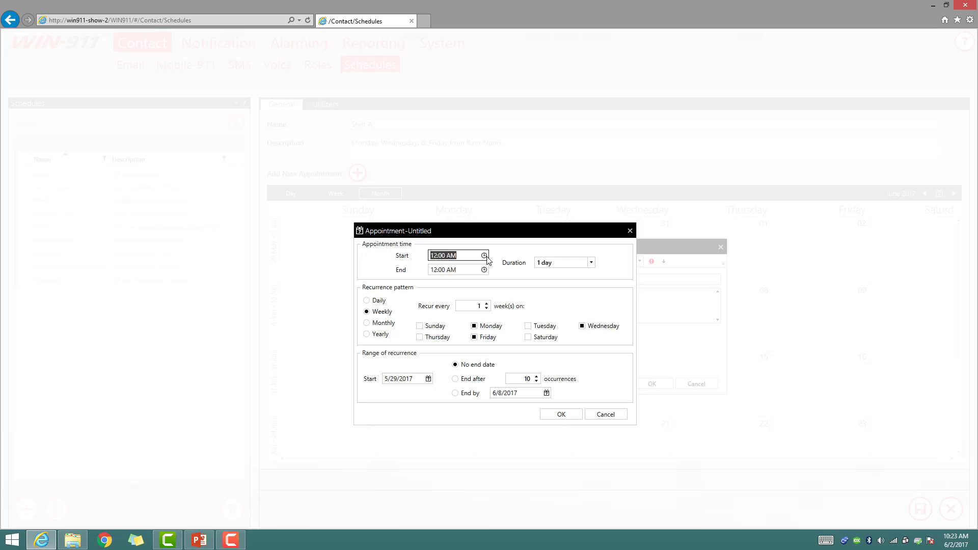
click(484, 255)
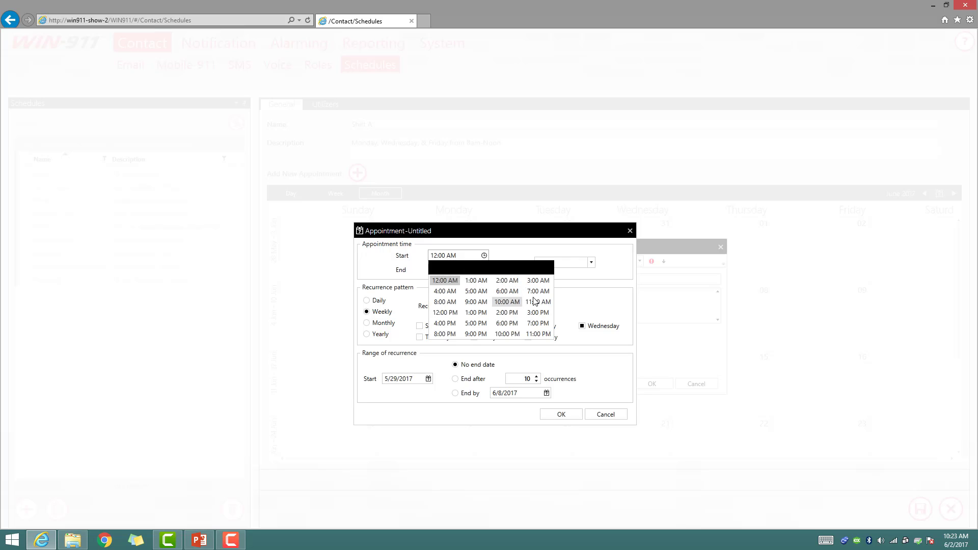
click(445, 301)
click(484, 271)
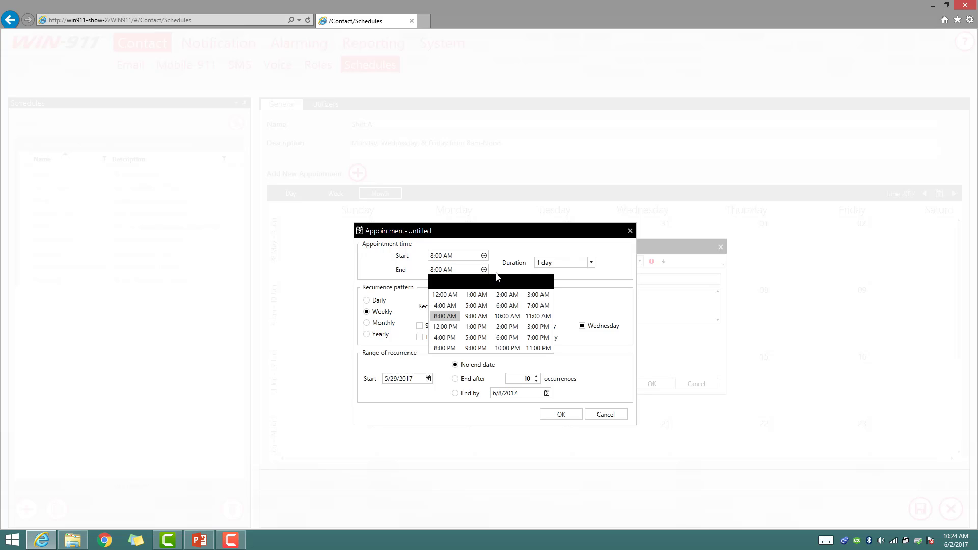
click(445, 326)
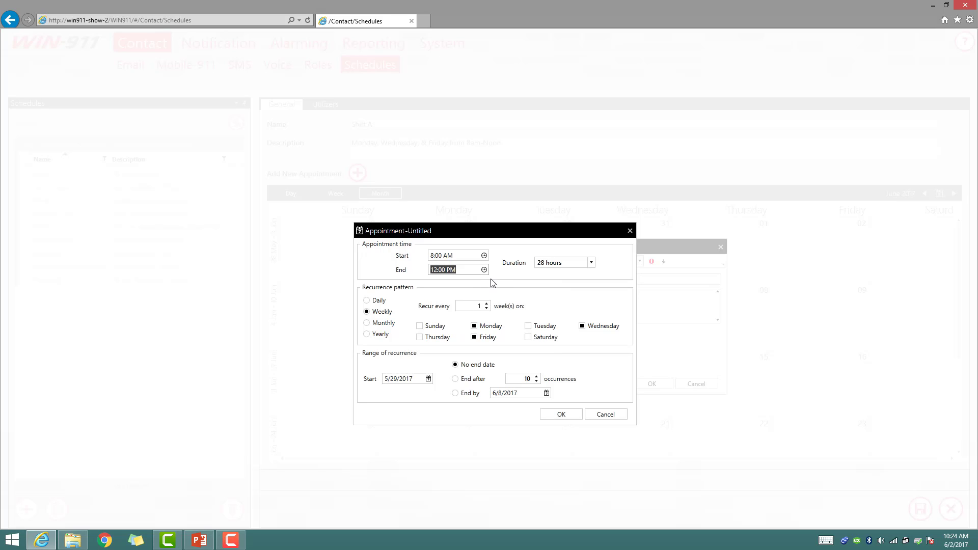
click(470, 267)
click(574, 414)
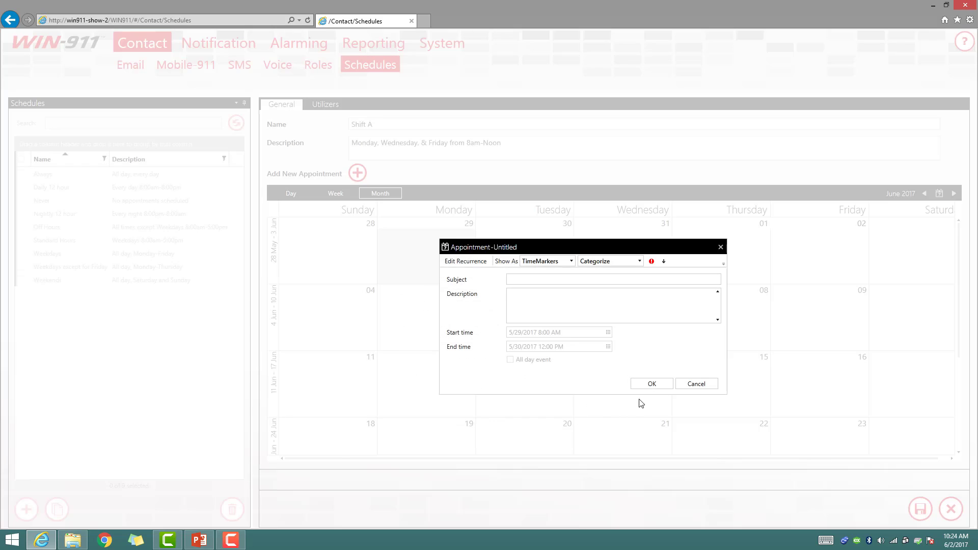
click(651, 384)
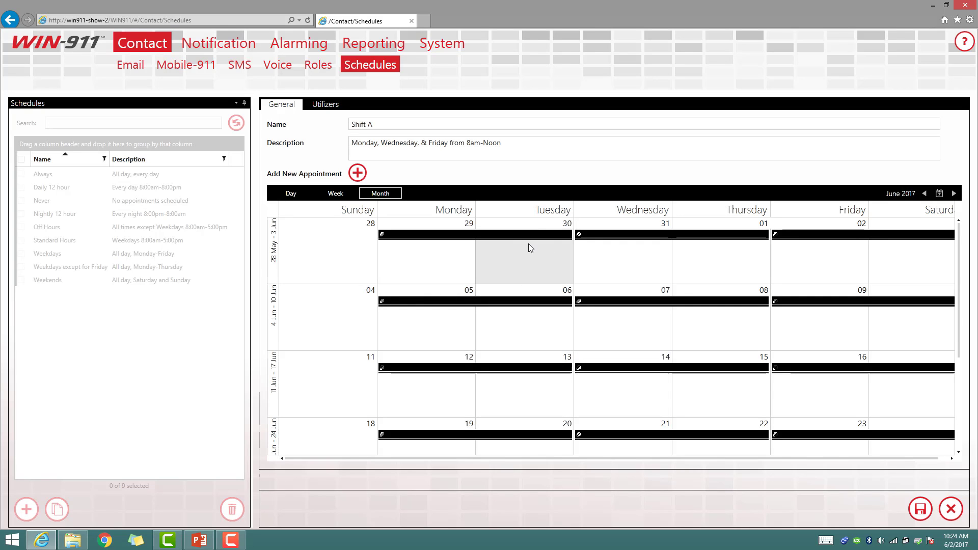
Open the whole appointment series that starts on May 29 and bring up its recurrence settings
double_click(459, 237)
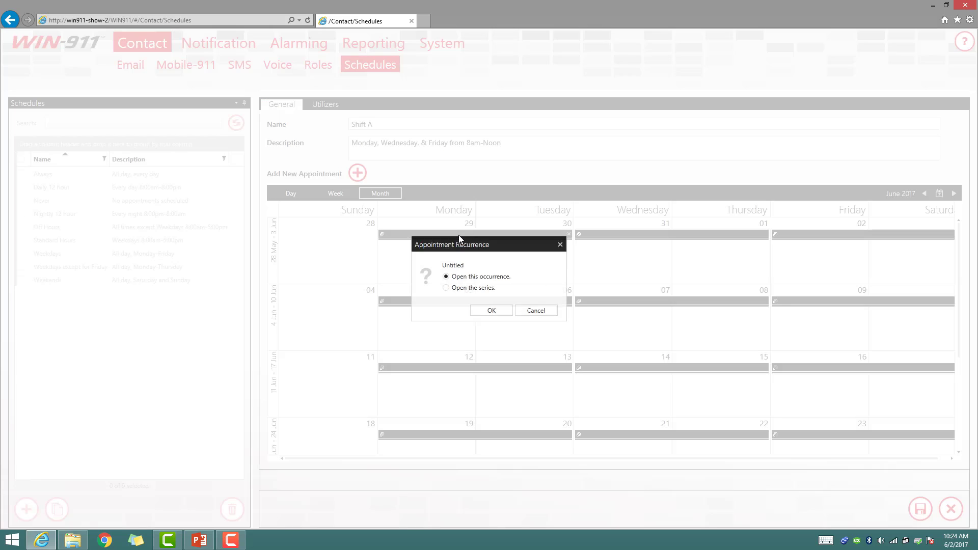
click(481, 288)
click(489, 310)
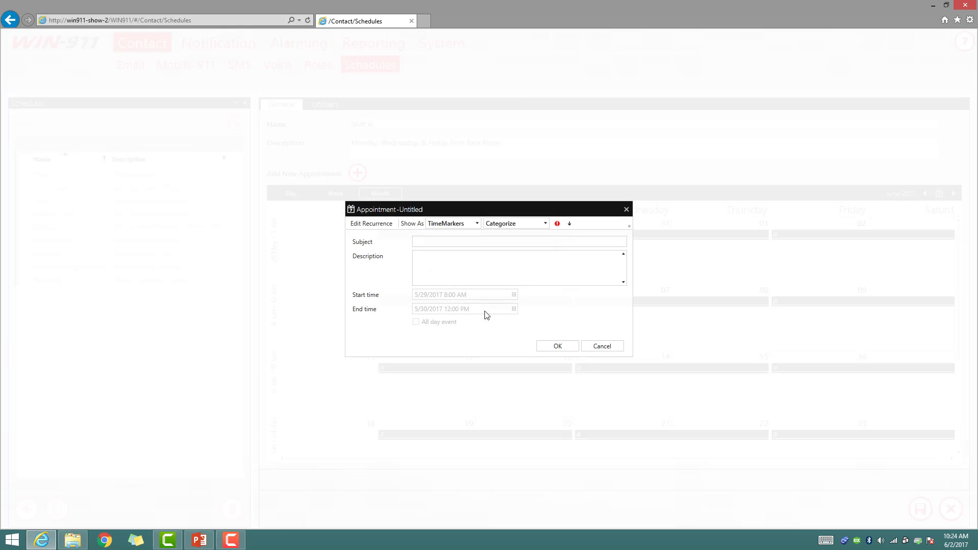
click(381, 224)
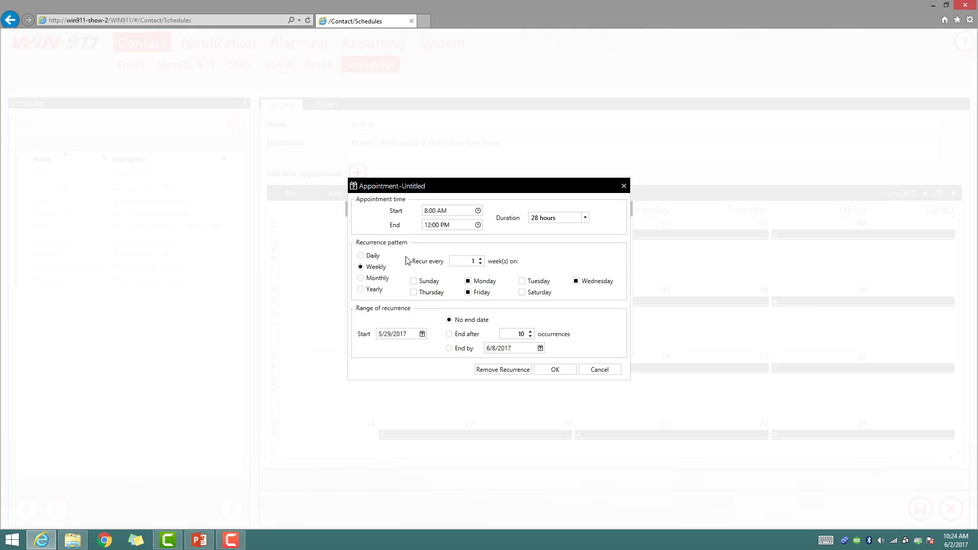
click(463, 224)
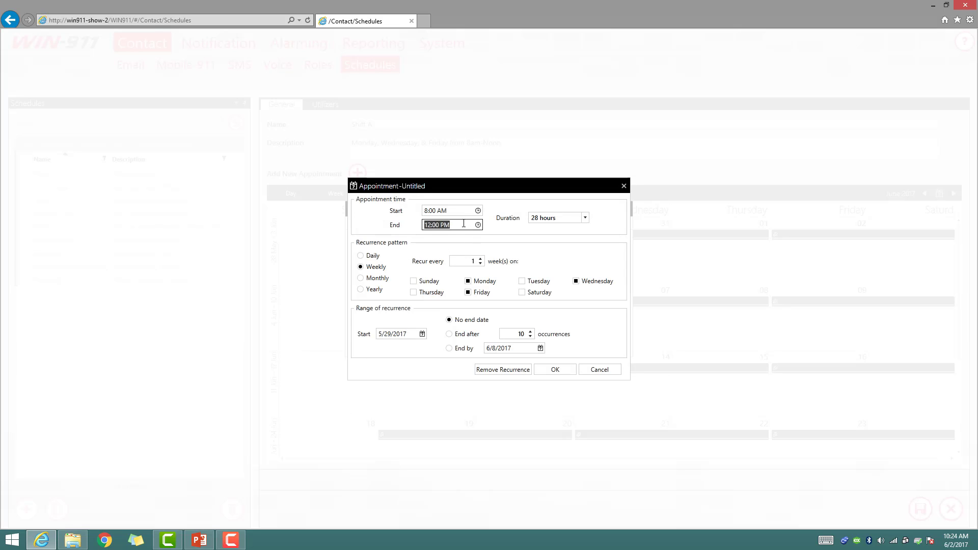
click(552, 218)
click(585, 217)
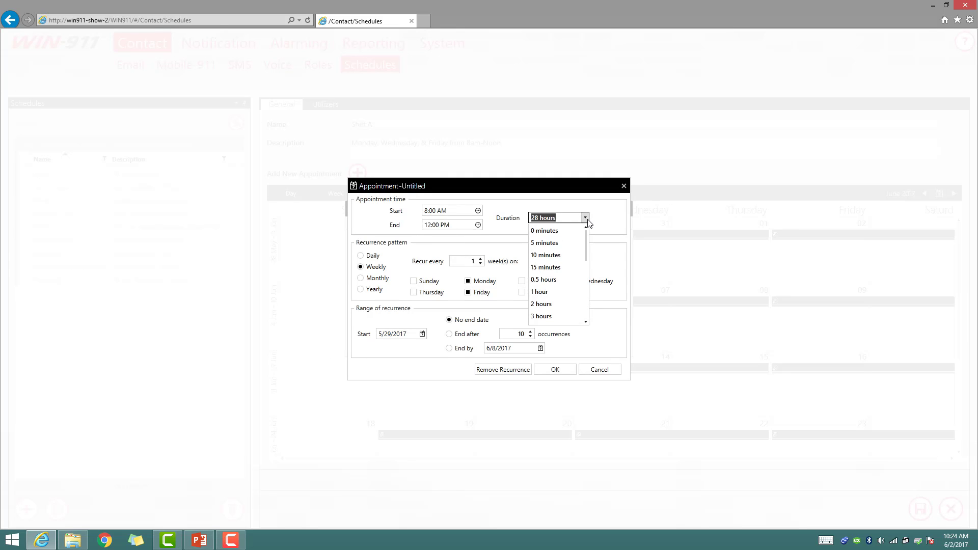
click(585, 218)
click(456, 225)
click(478, 225)
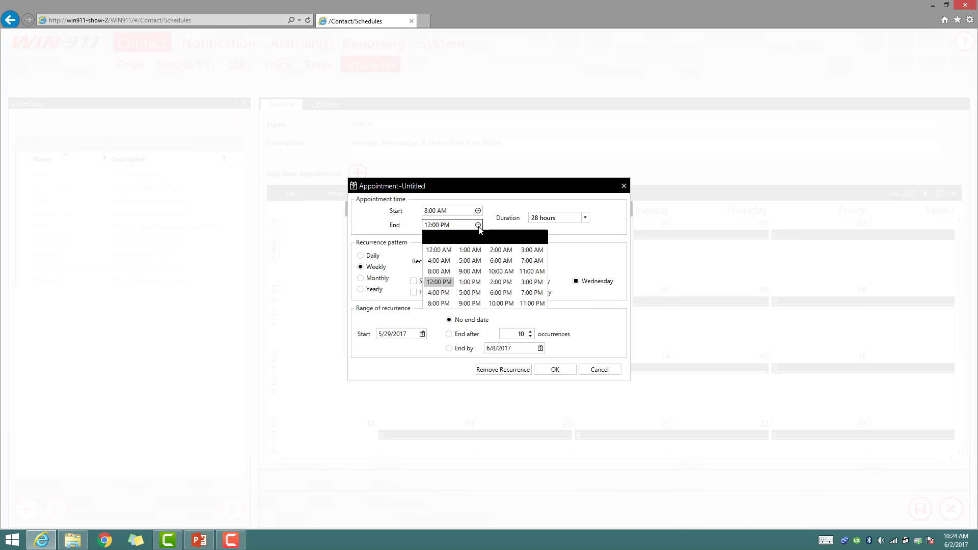
Set the duration of each appointment in the series to 4 hours and accept the changes to the series
click(560, 219)
click(585, 217)
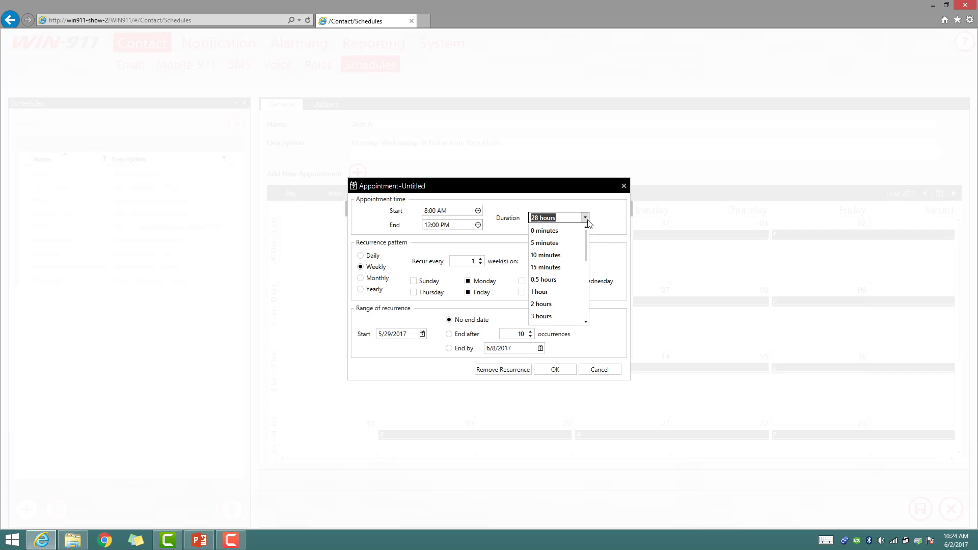
scroll(554, 298, down, 1)
click(541, 304)
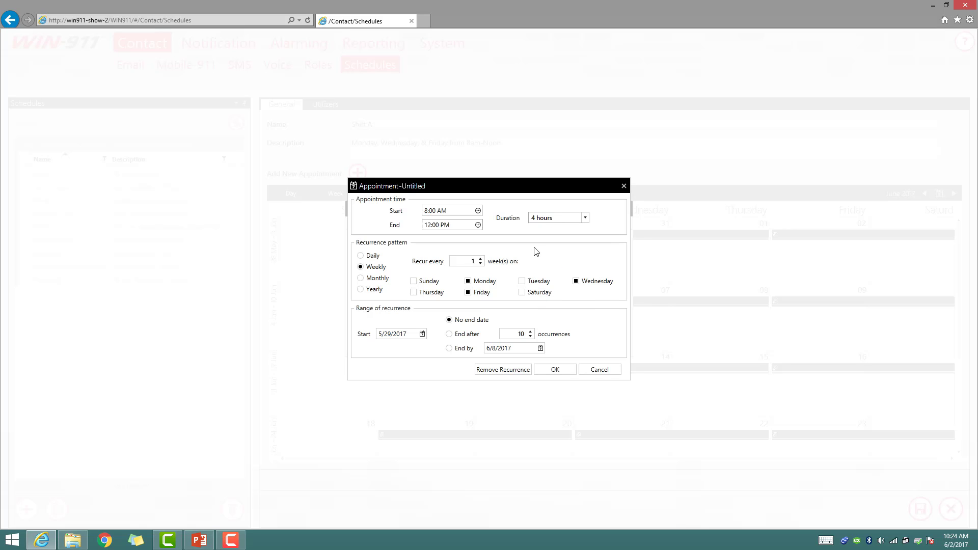
click(555, 370)
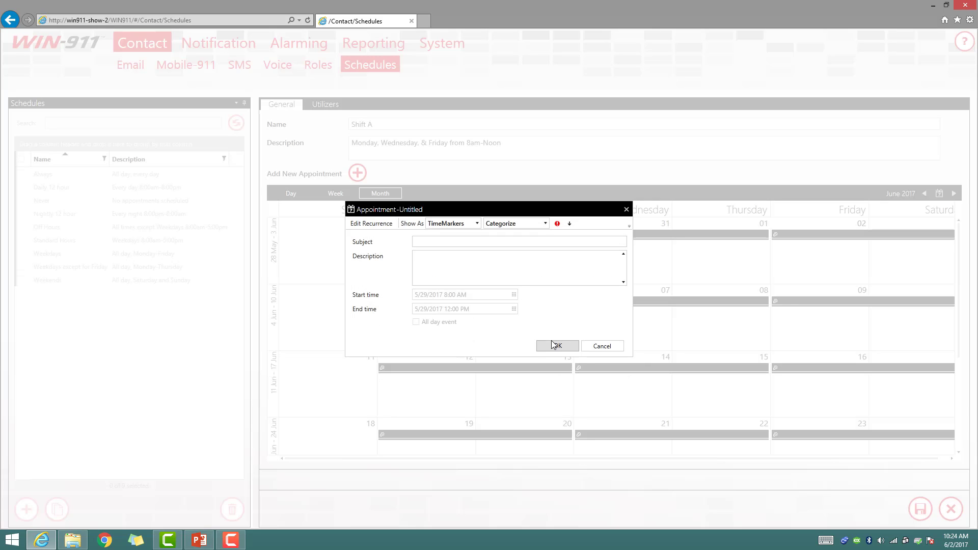
click(551, 341)
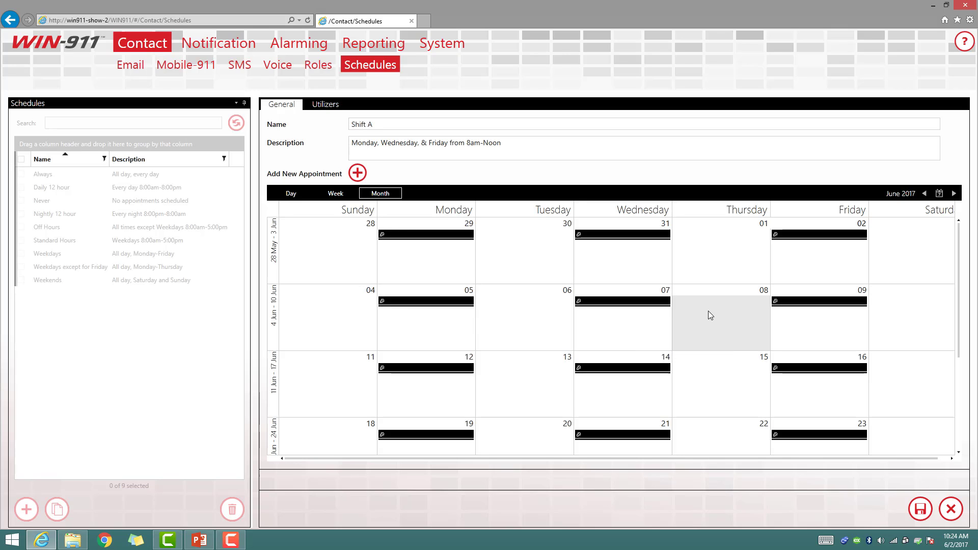
Save the Shift A schedule after checking its calendar, and display the Weekends schedule
scroll(708, 311, down, 3)
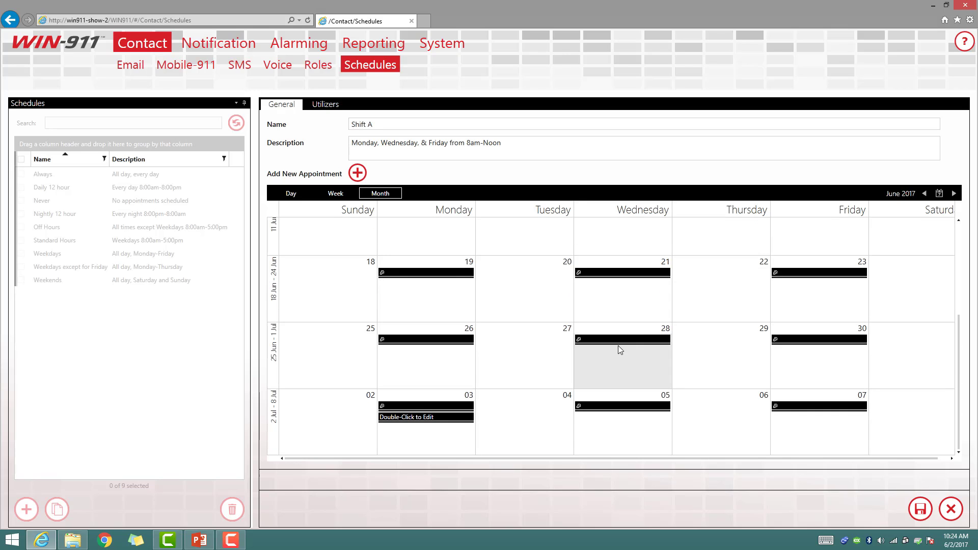
scroll(618, 351, up, 3)
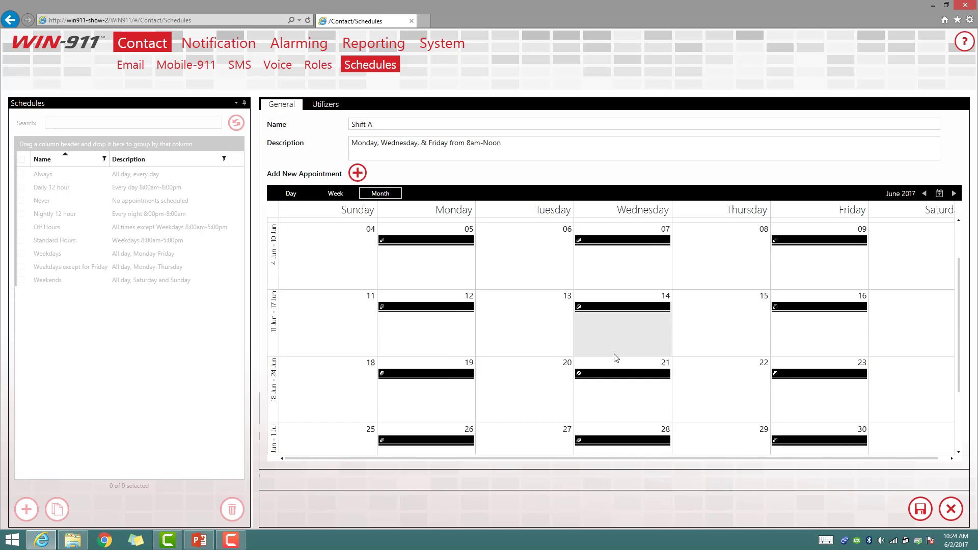
click(921, 509)
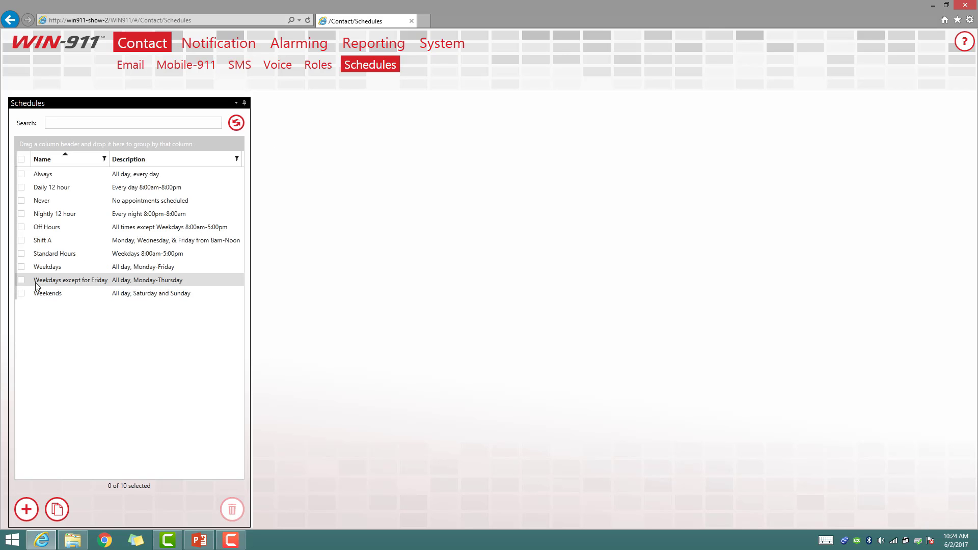
click(80, 243)
click(57, 294)
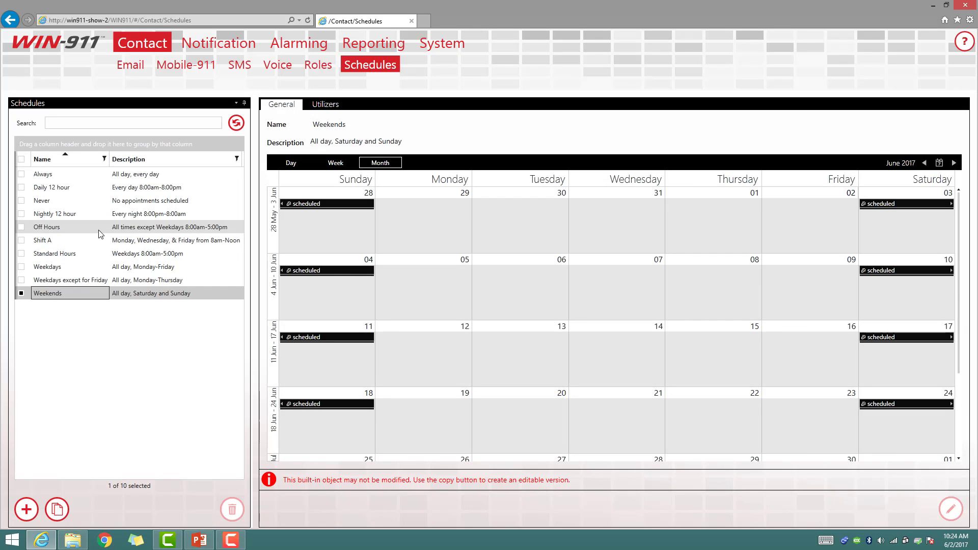
Assign the Shift A schedule to the existing email connection with the Engineers role and save the connection
click(131, 65)
click(182, 84)
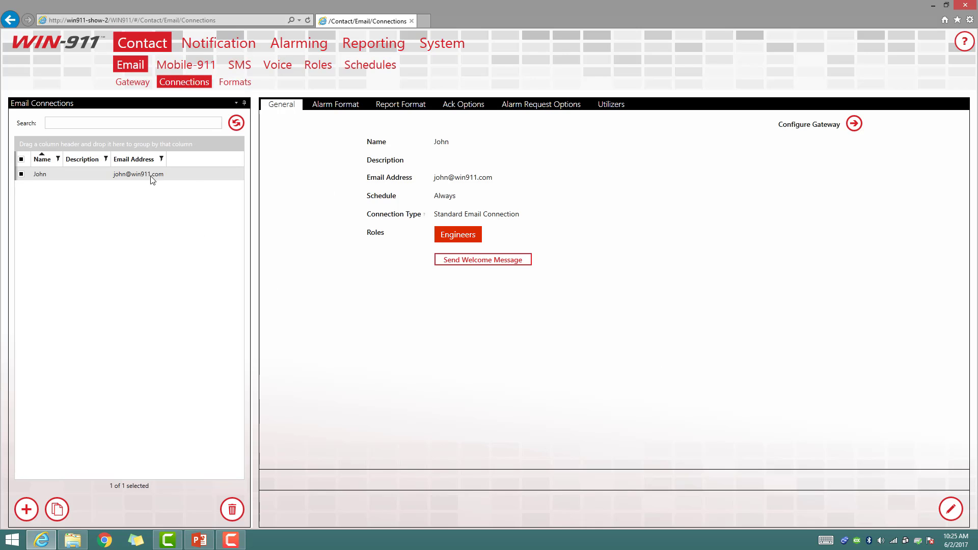
click(950, 509)
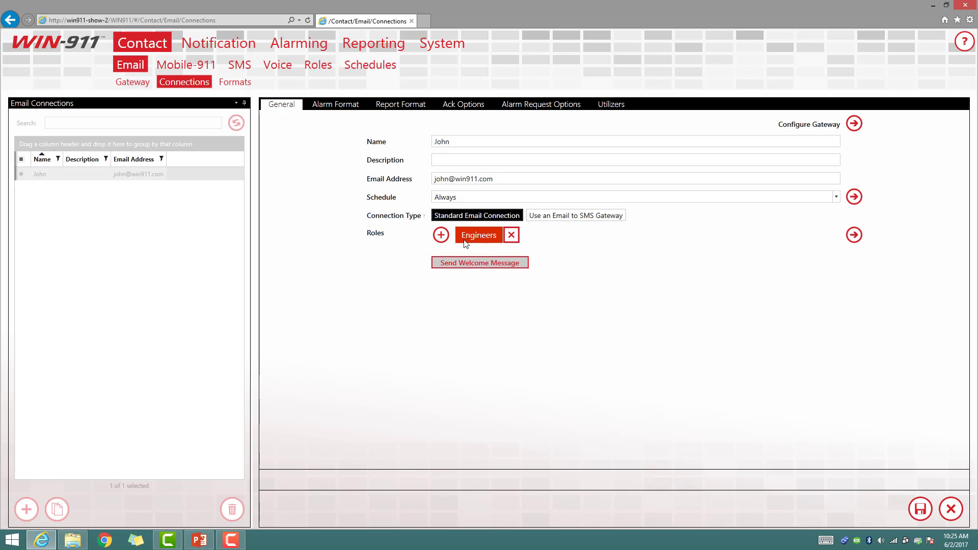
click(836, 198)
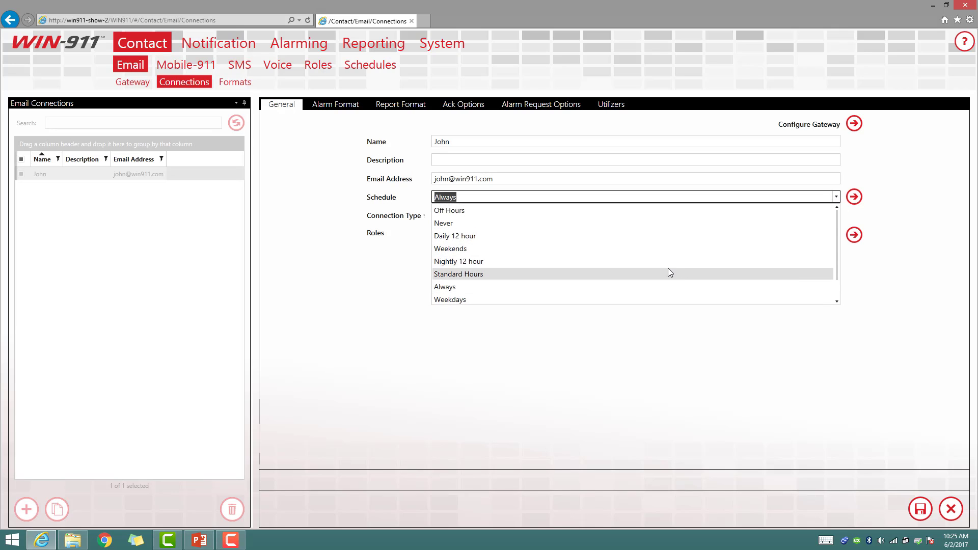
scroll(633, 281, down, 1)
click(484, 298)
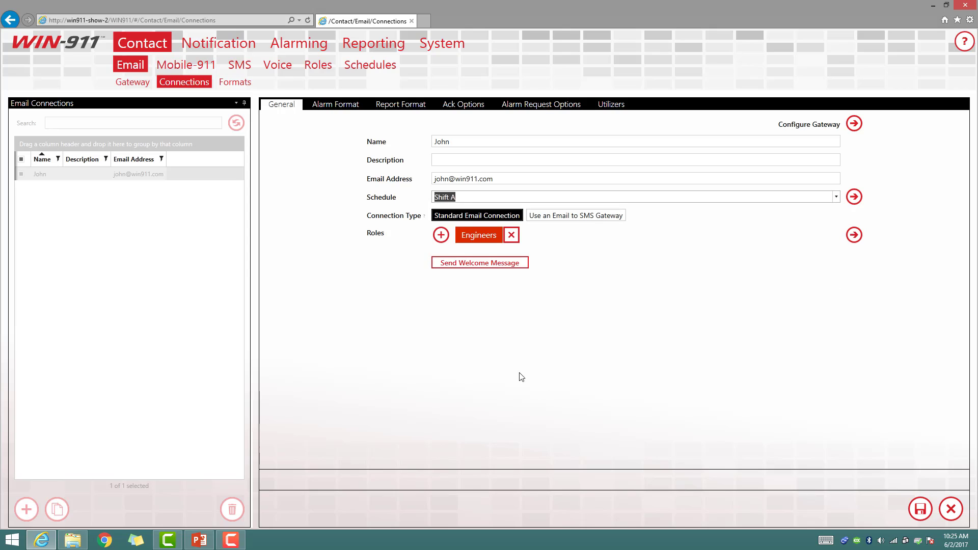
click(712, 447)
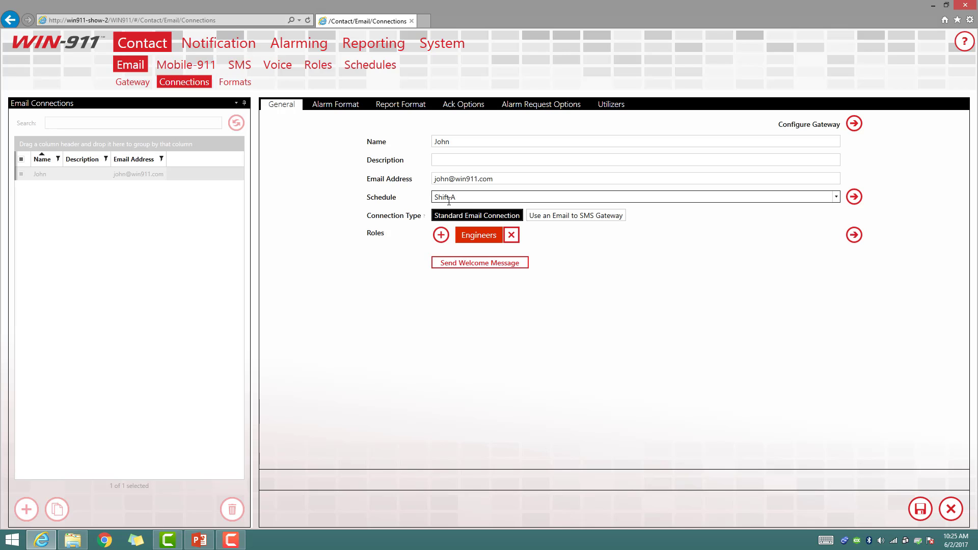
click(915, 511)
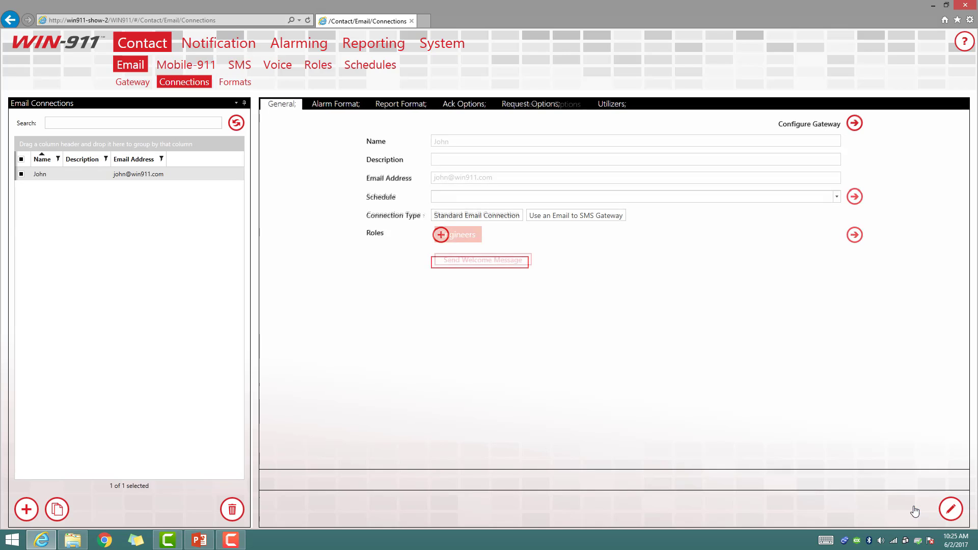
Examine which connections use the Shift A schedule and return to its general calendar view
click(389, 71)
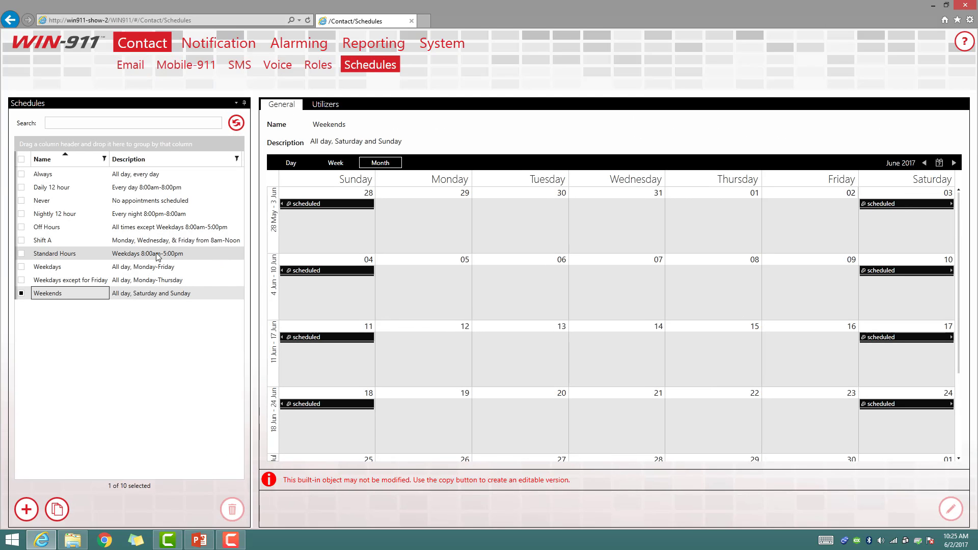
click(143, 241)
click(321, 113)
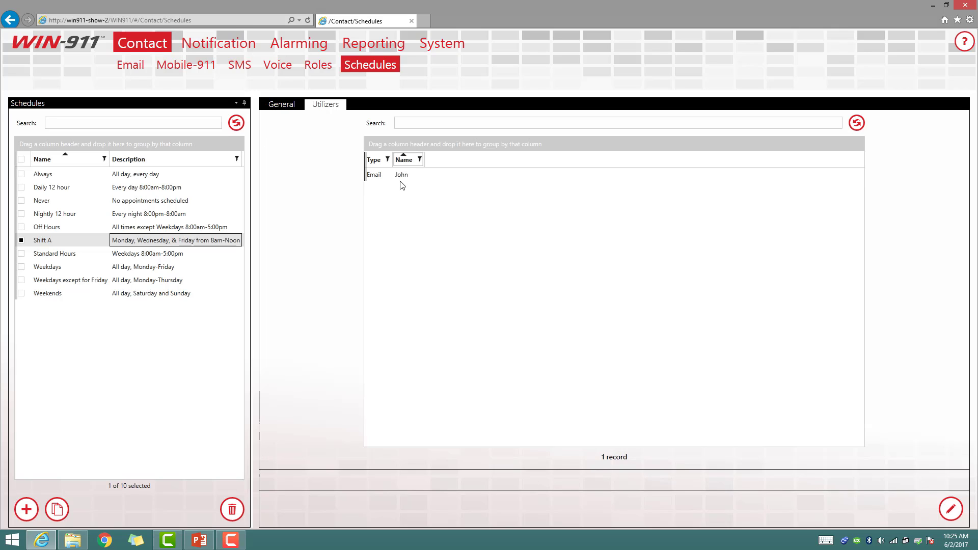
click(293, 111)
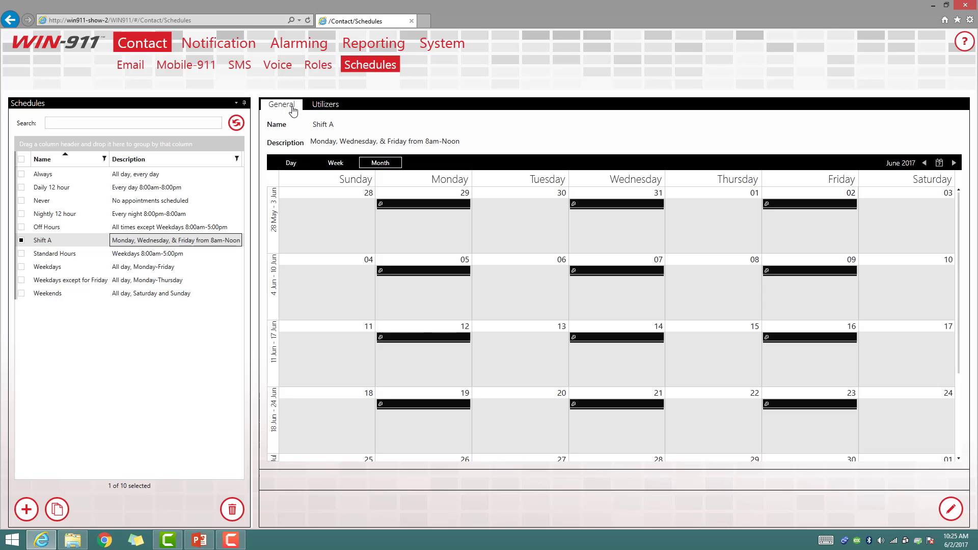
Start a new advanced notification tactic
click(193, 49)
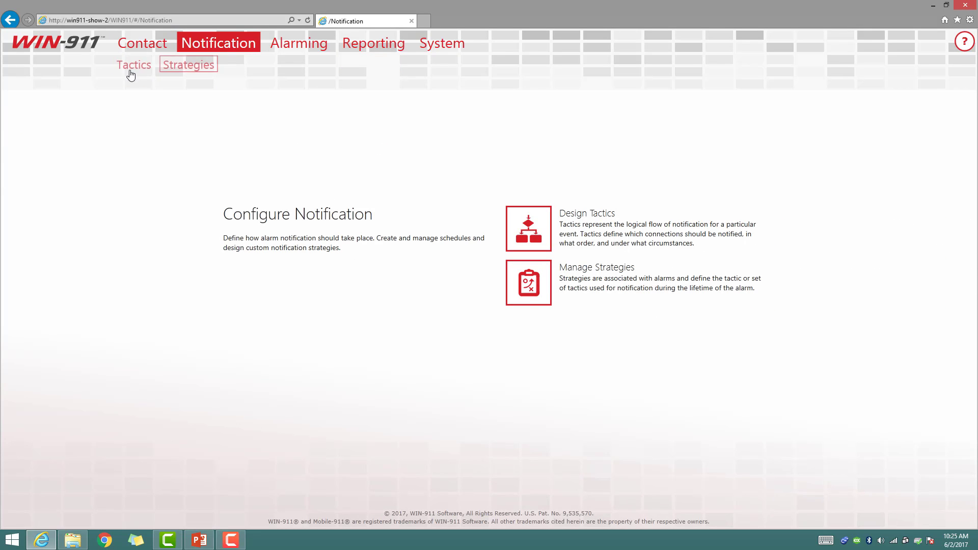
mouse_move(132, 70)
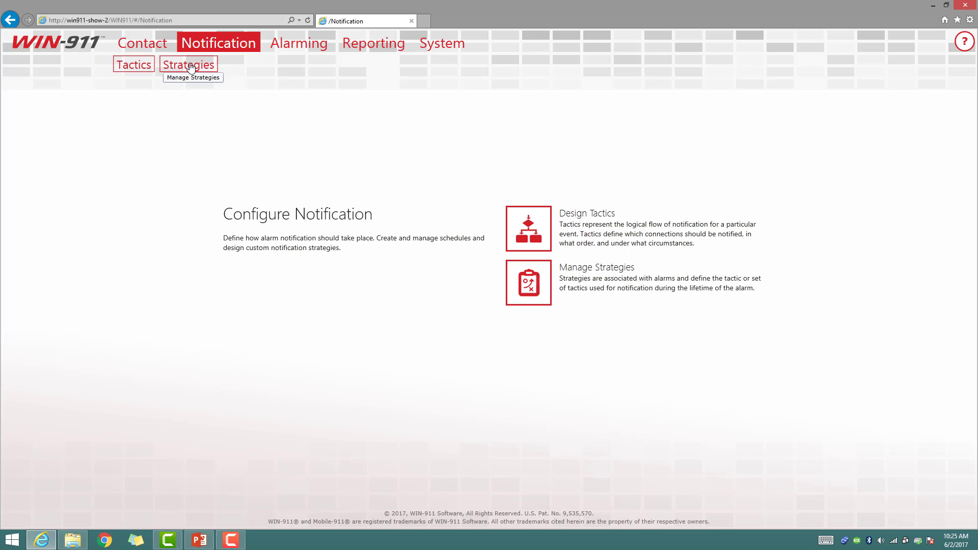
click(140, 70)
click(169, 82)
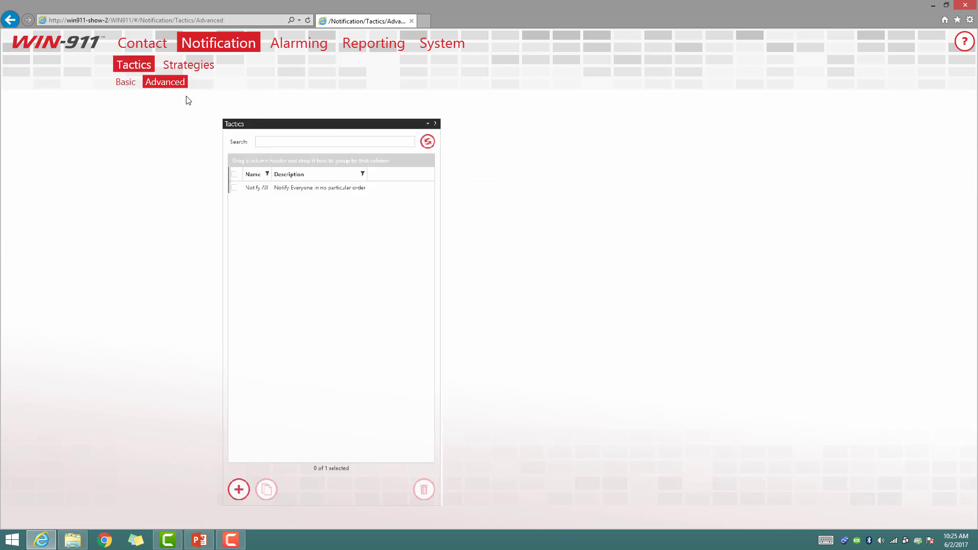
click(27, 516)
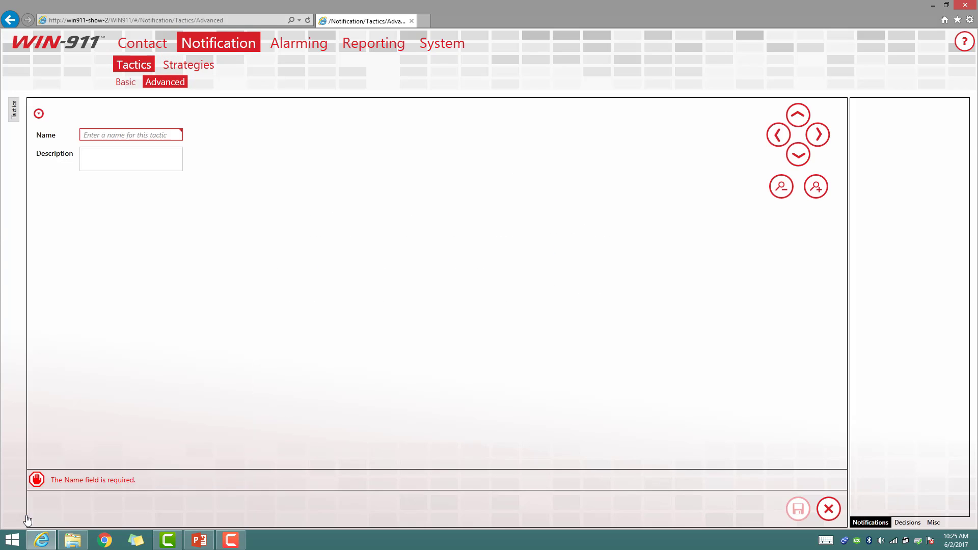
Add a Schedule Decision block between the start and end of the tactic and assign it the Shift A schedule
click(913, 524)
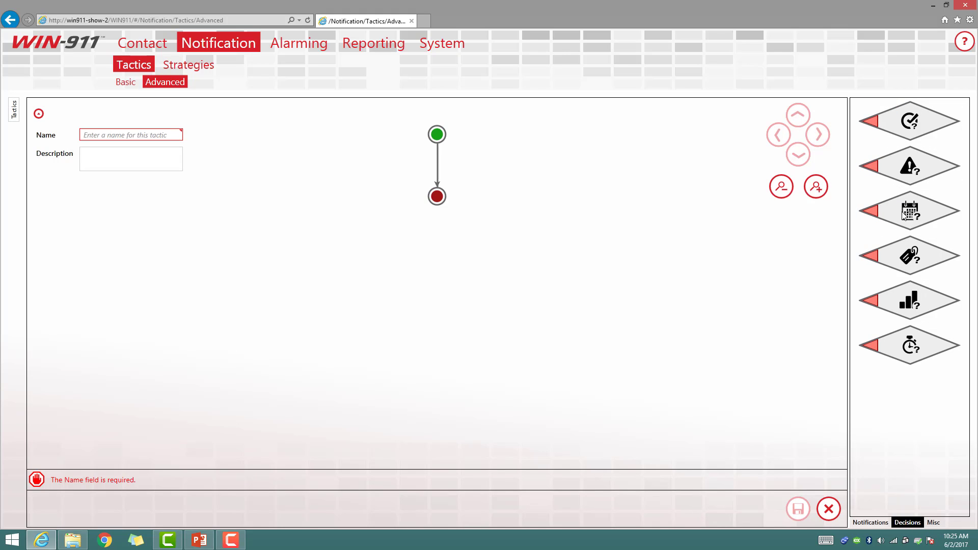
drag(912, 214, 439, 169)
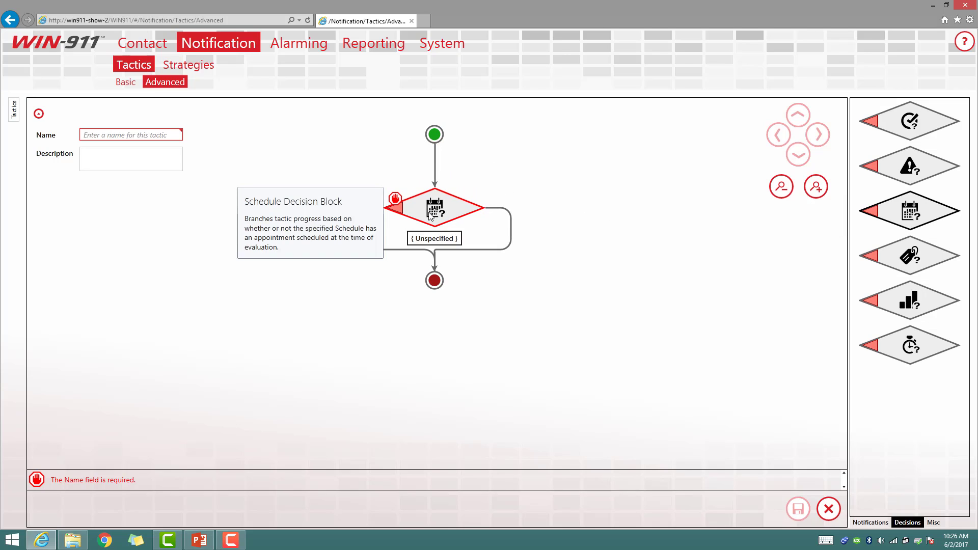
click(438, 212)
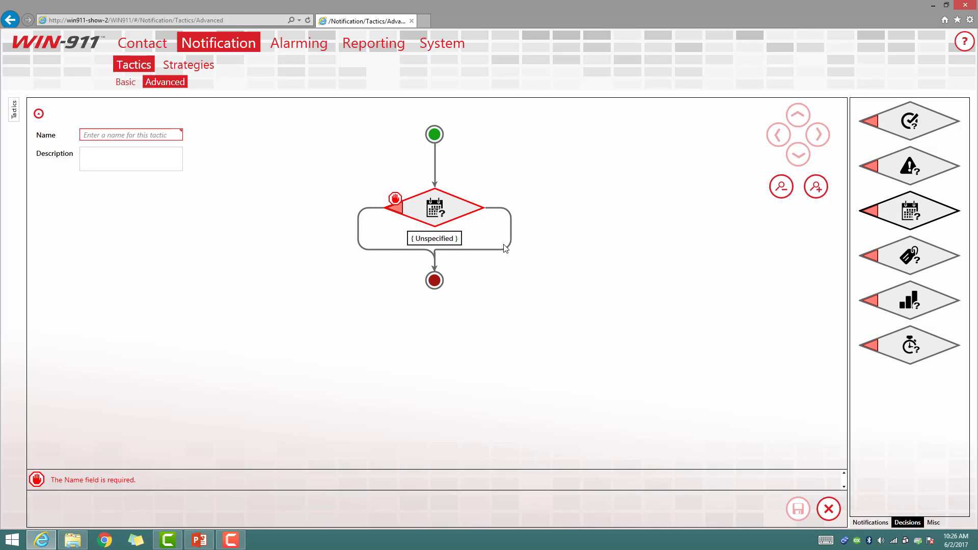
click(442, 202)
click(439, 213)
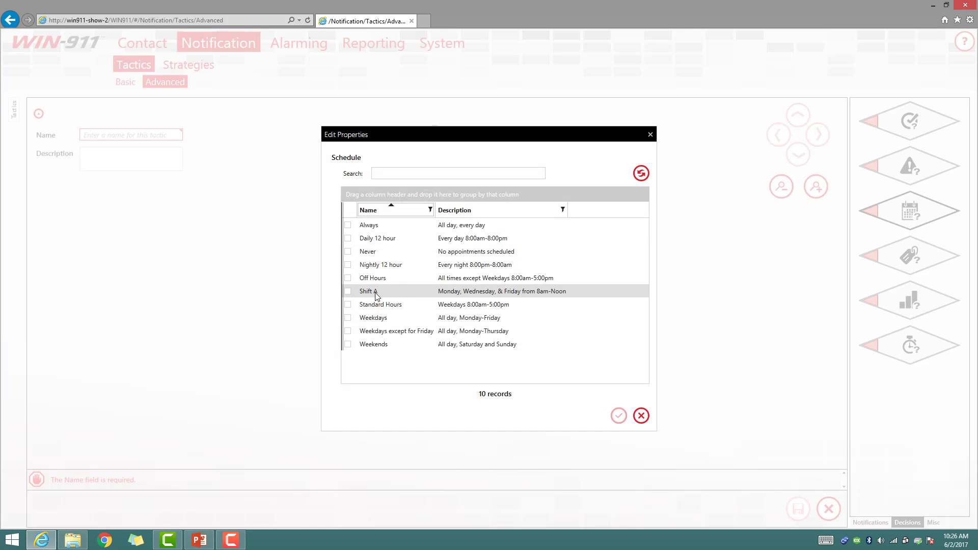
click(348, 291)
click(618, 416)
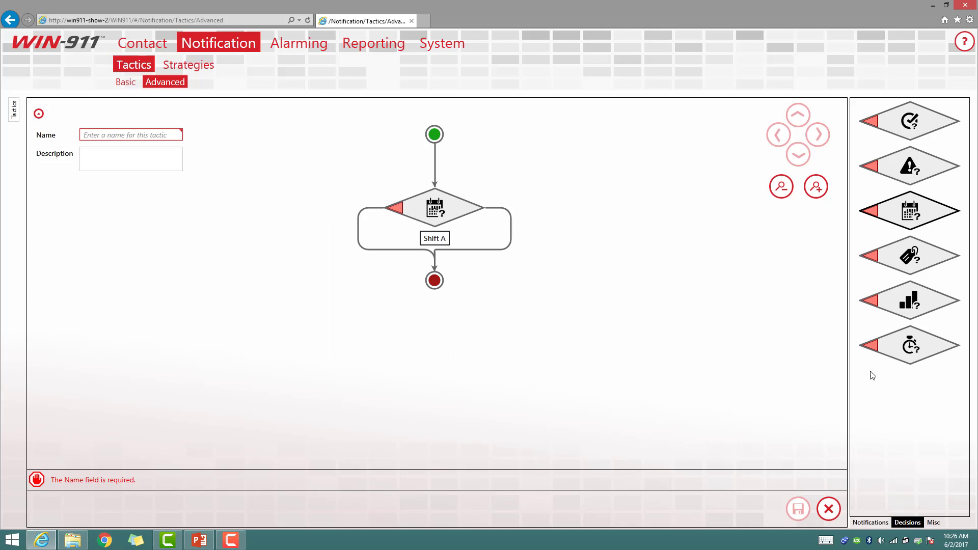
Add a Notify block to the right branch of the Shift A decision and assign it the Email connection with the Engineers role
click(871, 523)
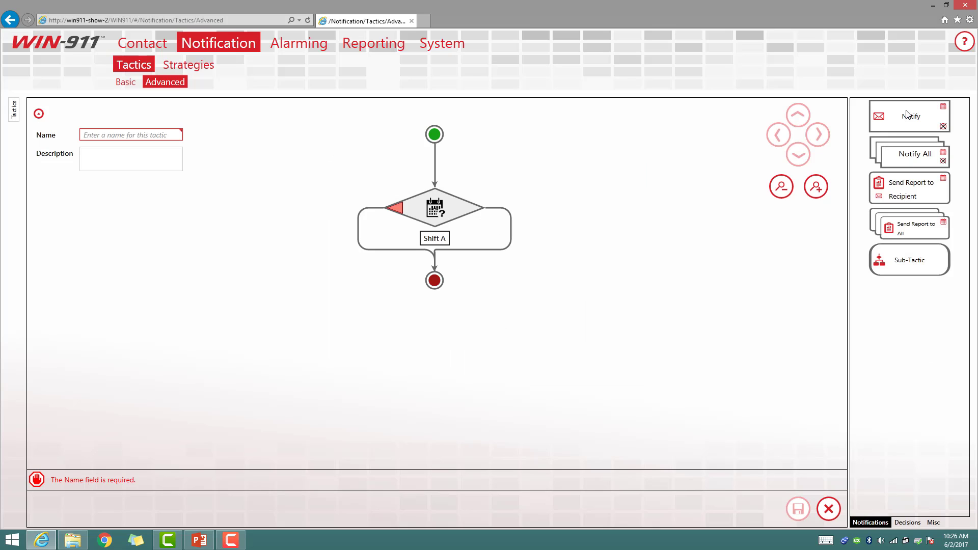
drag(907, 113, 512, 237)
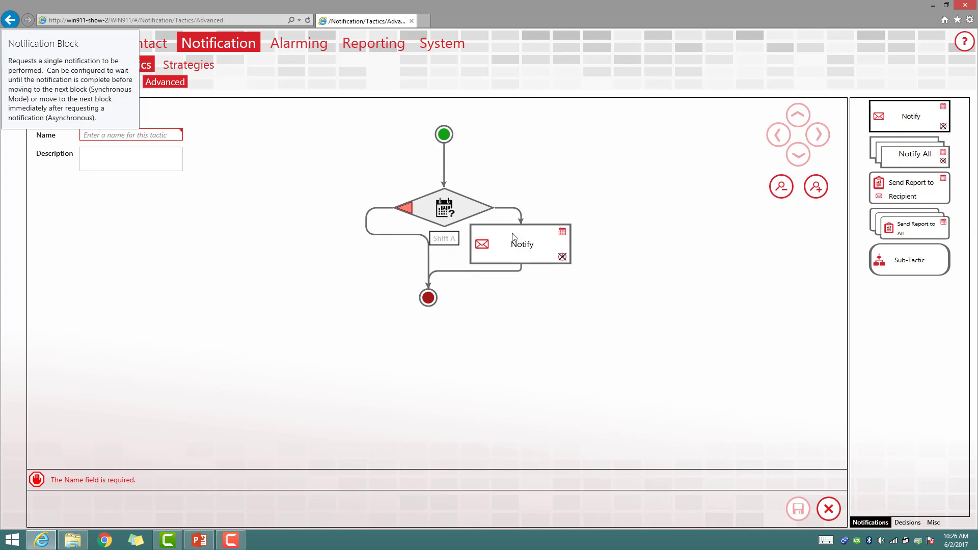
click(521, 291)
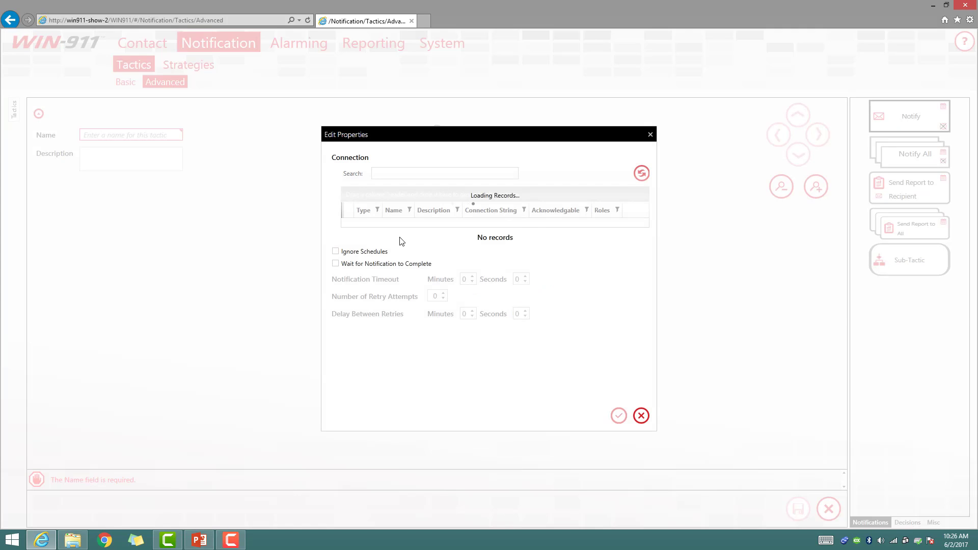
click(348, 239)
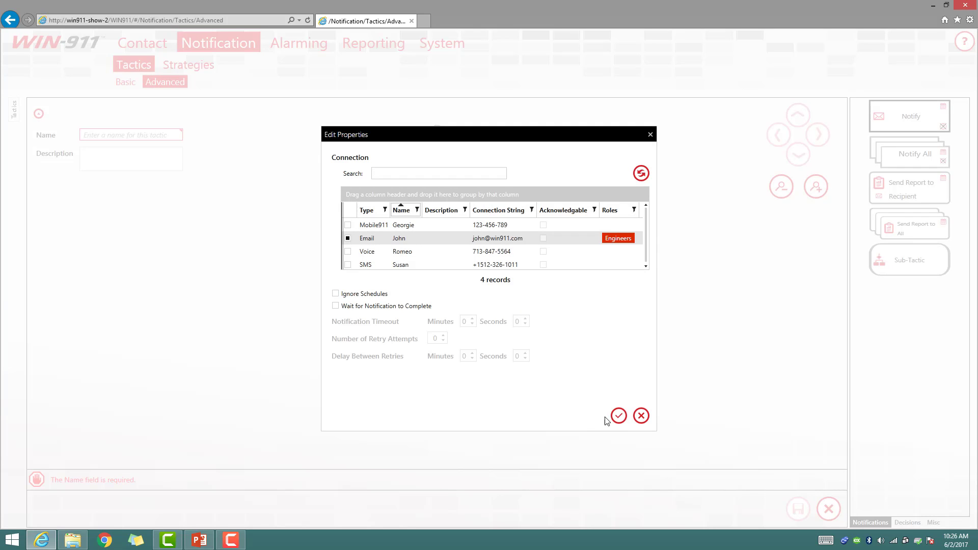
click(618, 416)
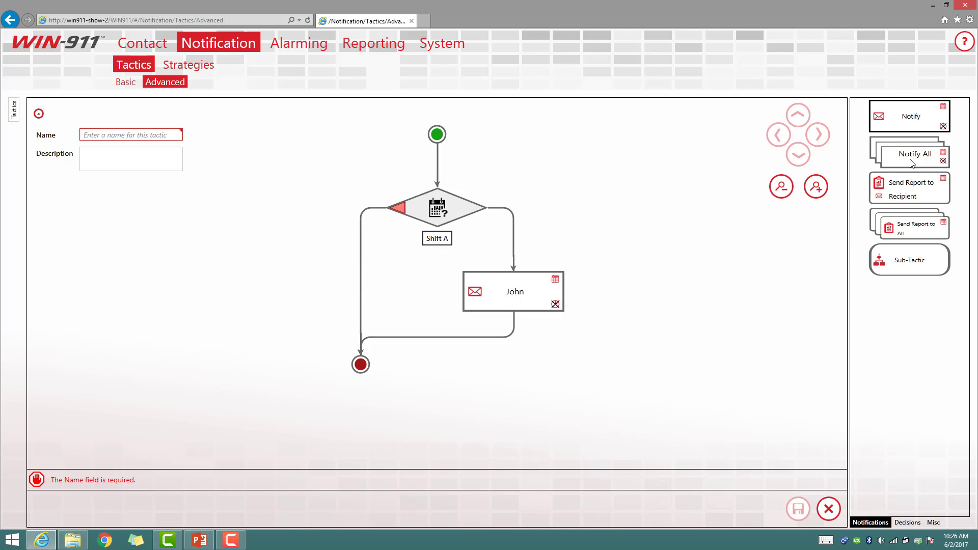
Add a Notify block to the left, red-marked branch of the Shift A decision and assign it the Mobile911 connection
drag(911, 122, 361, 280)
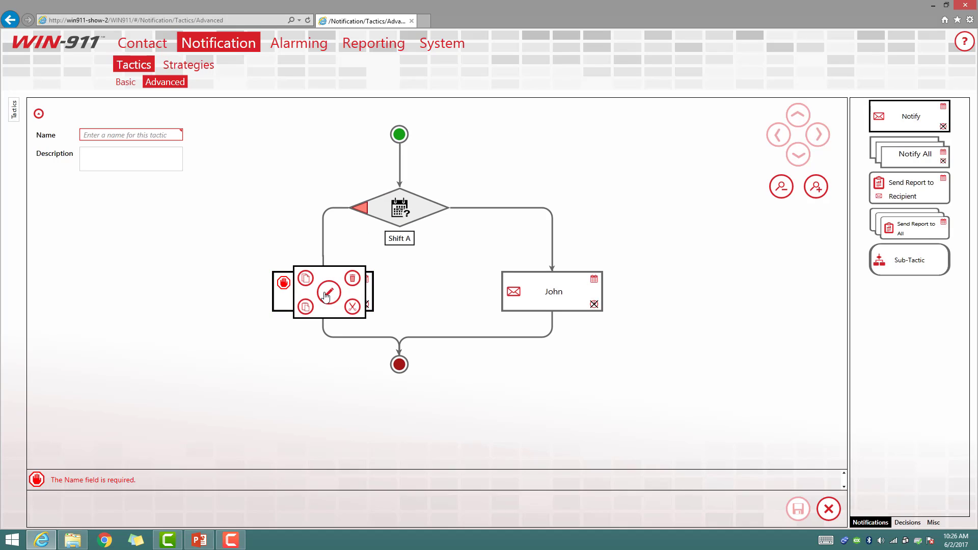
click(327, 293)
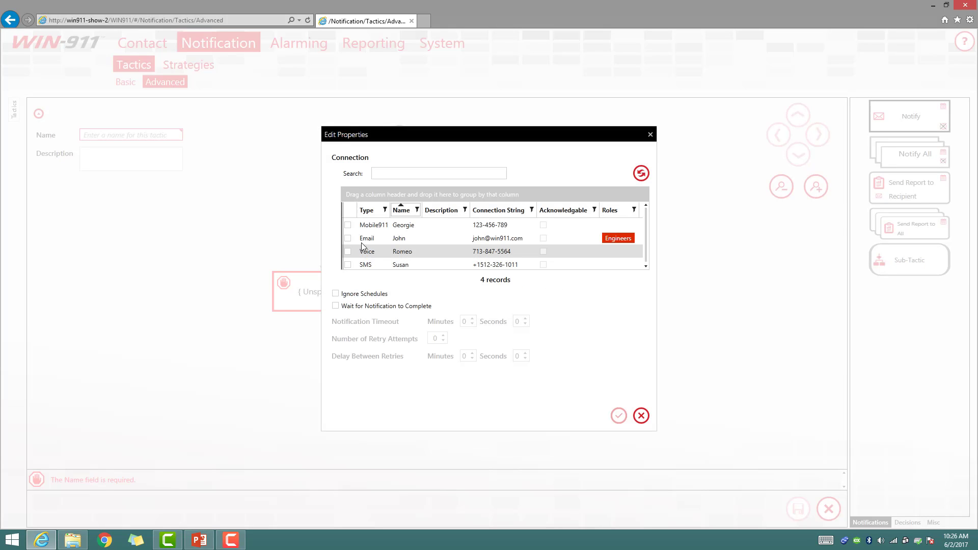
click(347, 225)
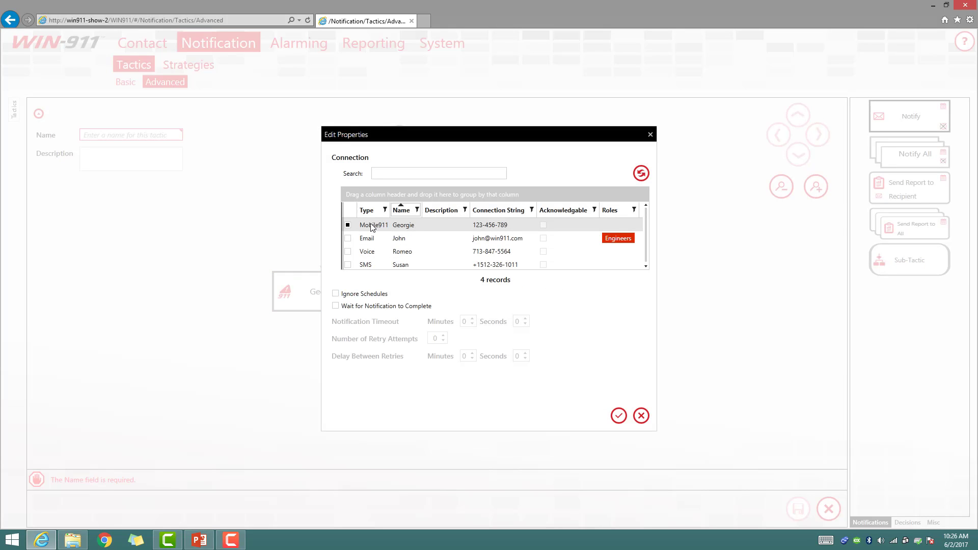
click(619, 417)
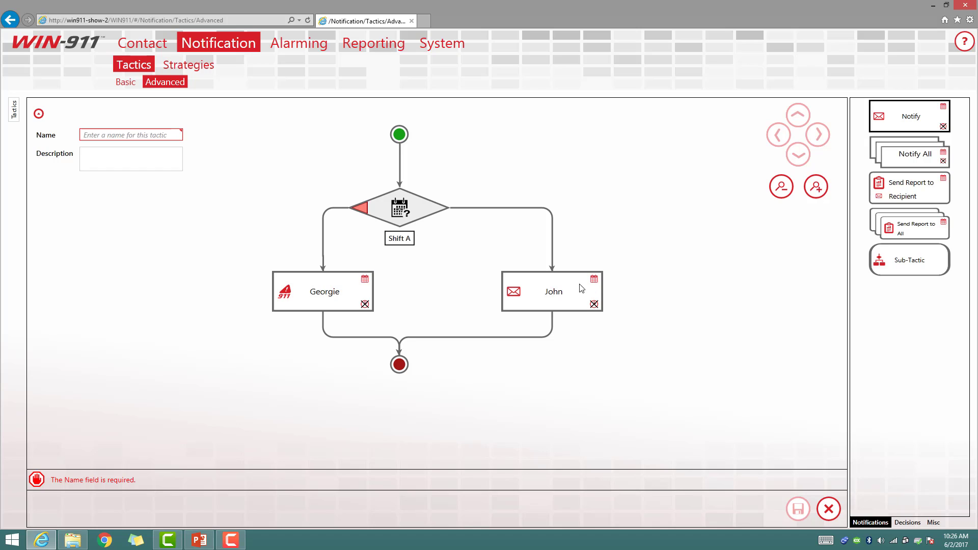
Set the email Notify block on the right branch to ignore schedules
click(543, 294)
click(541, 292)
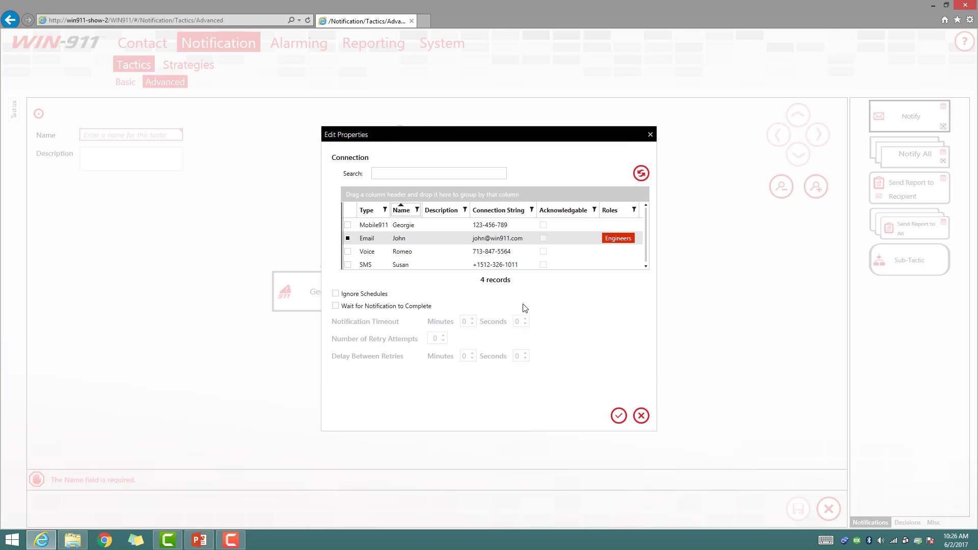
click(619, 416)
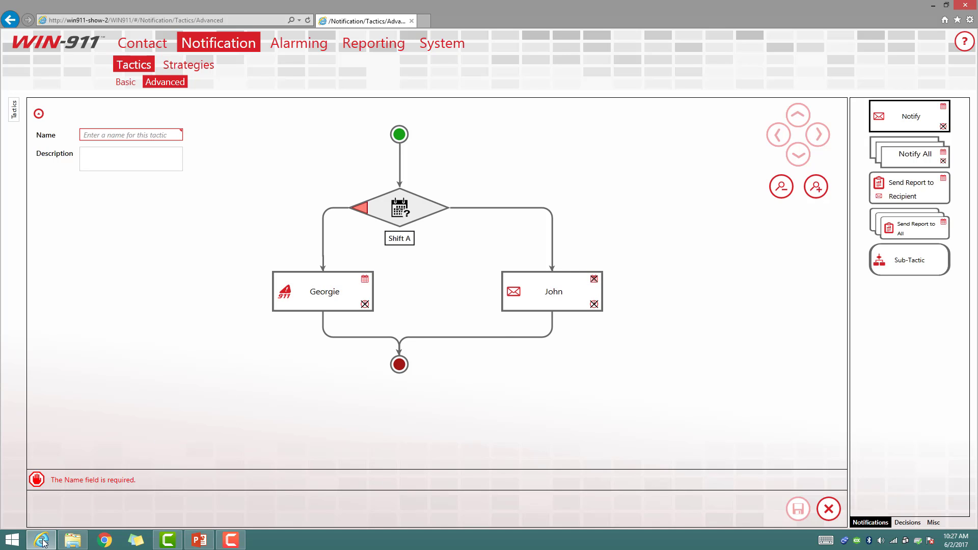
Switch to the PowerPoint presentation and display its closing slide, number 3
click(199, 540)
click(77, 306)
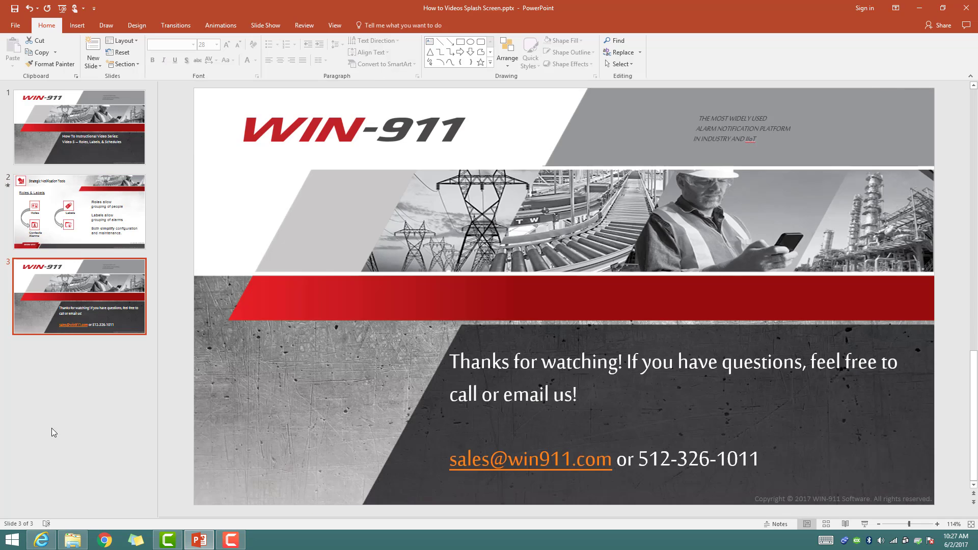